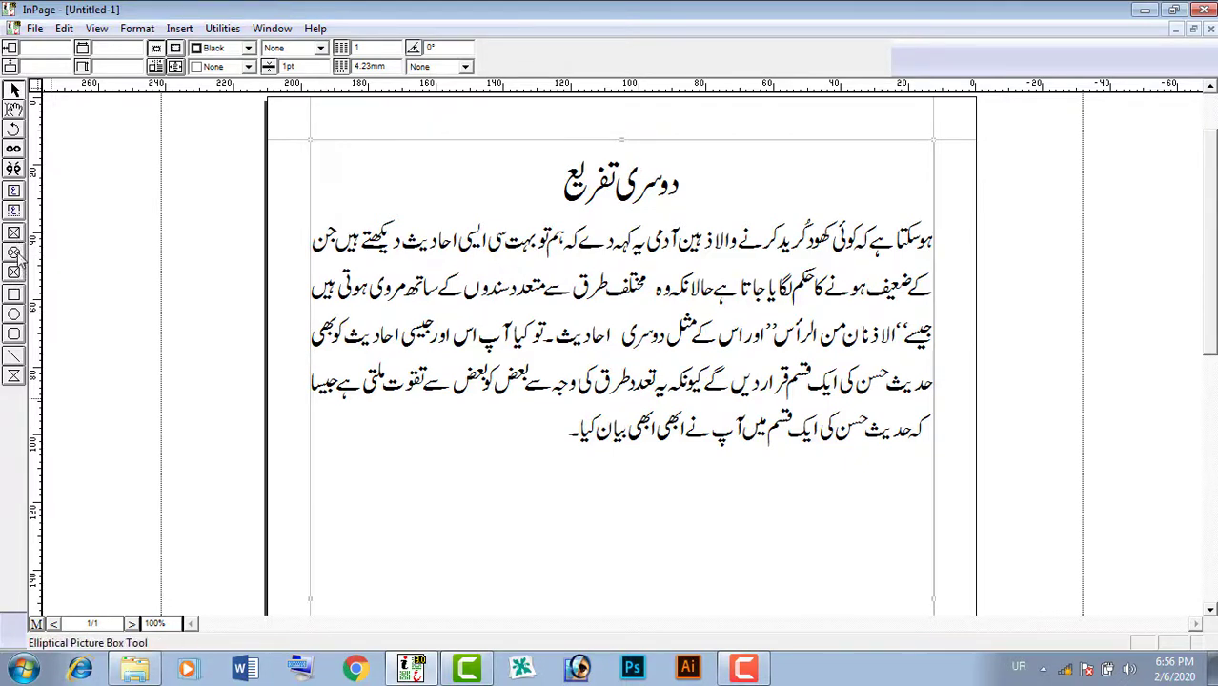
Draw a rectangular picture box and an elliptical picture box side by side below the paragraph.
click(14, 235)
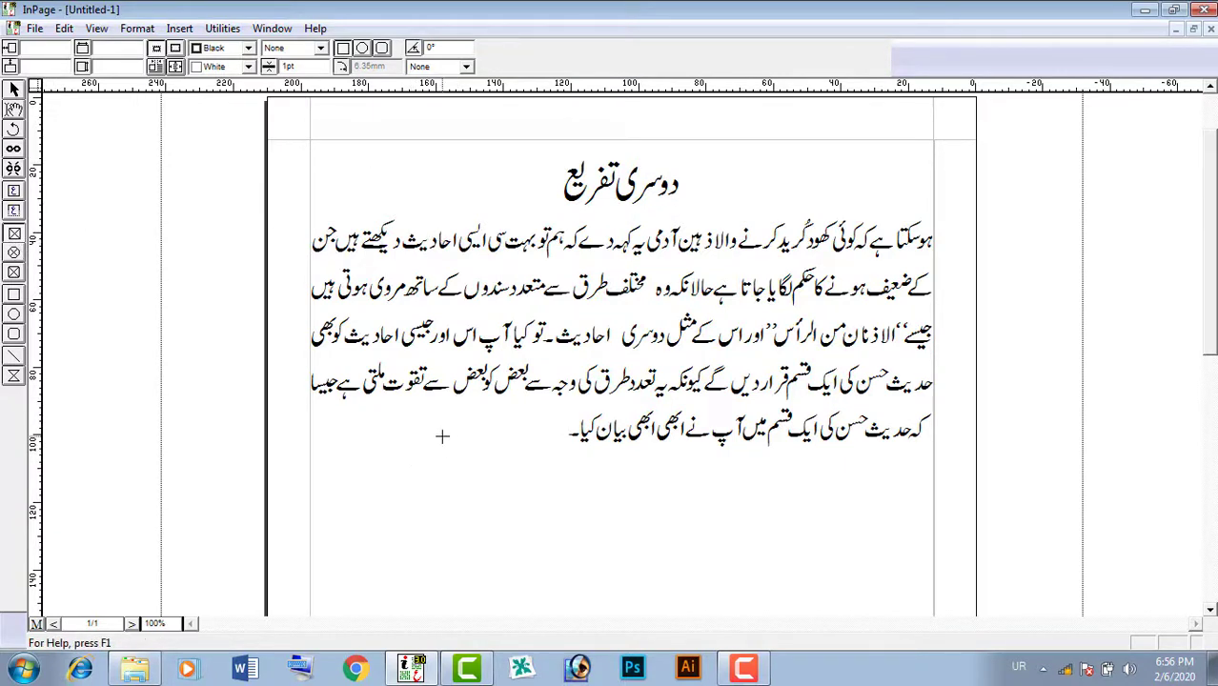
drag(442, 437, 569, 542)
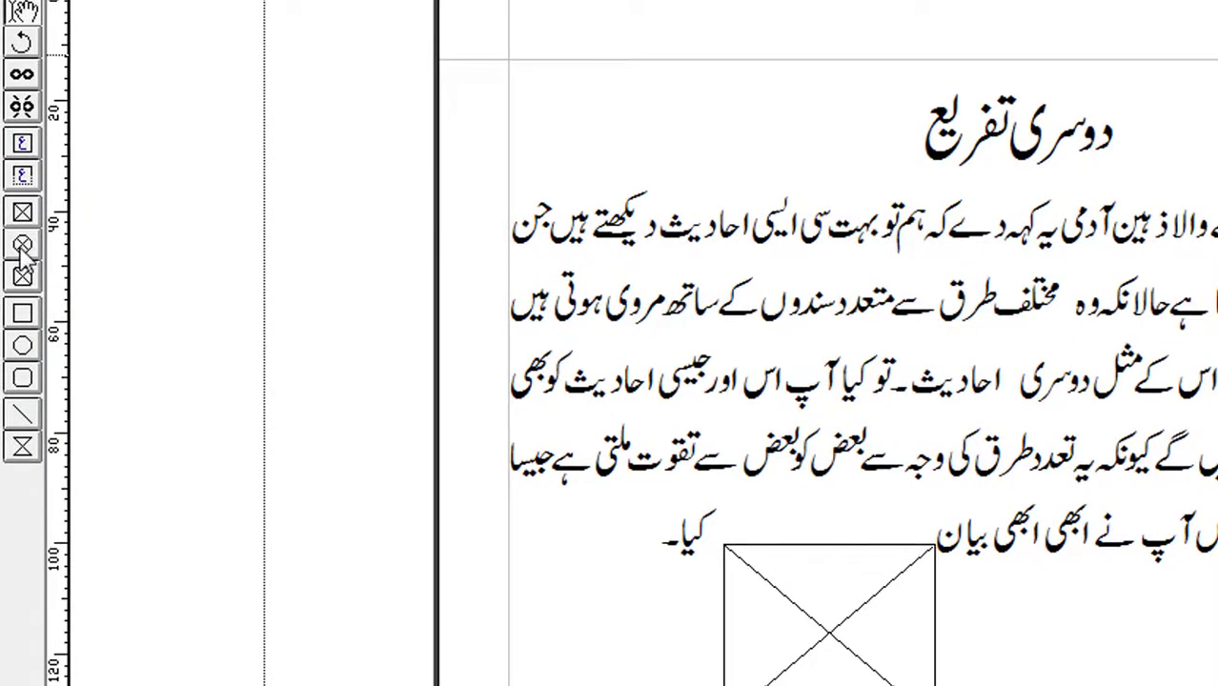
click(23, 246)
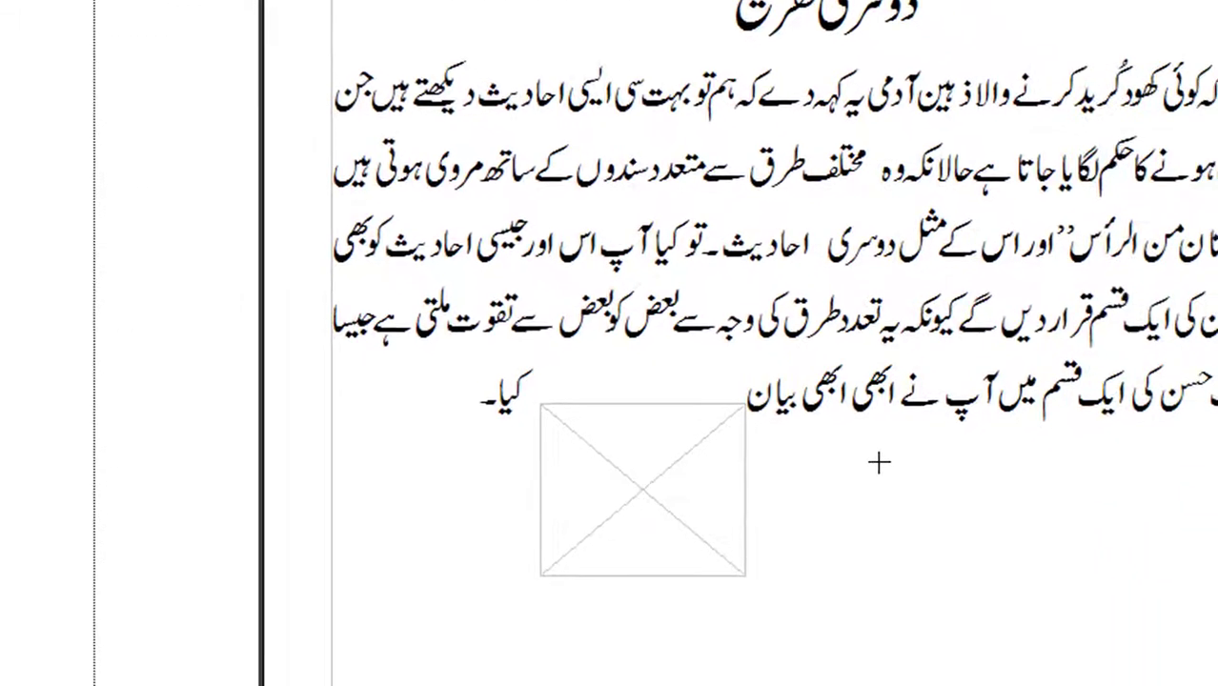
drag(1052, 580, 1104, 672)
drag(915, 528, 1093, 637)
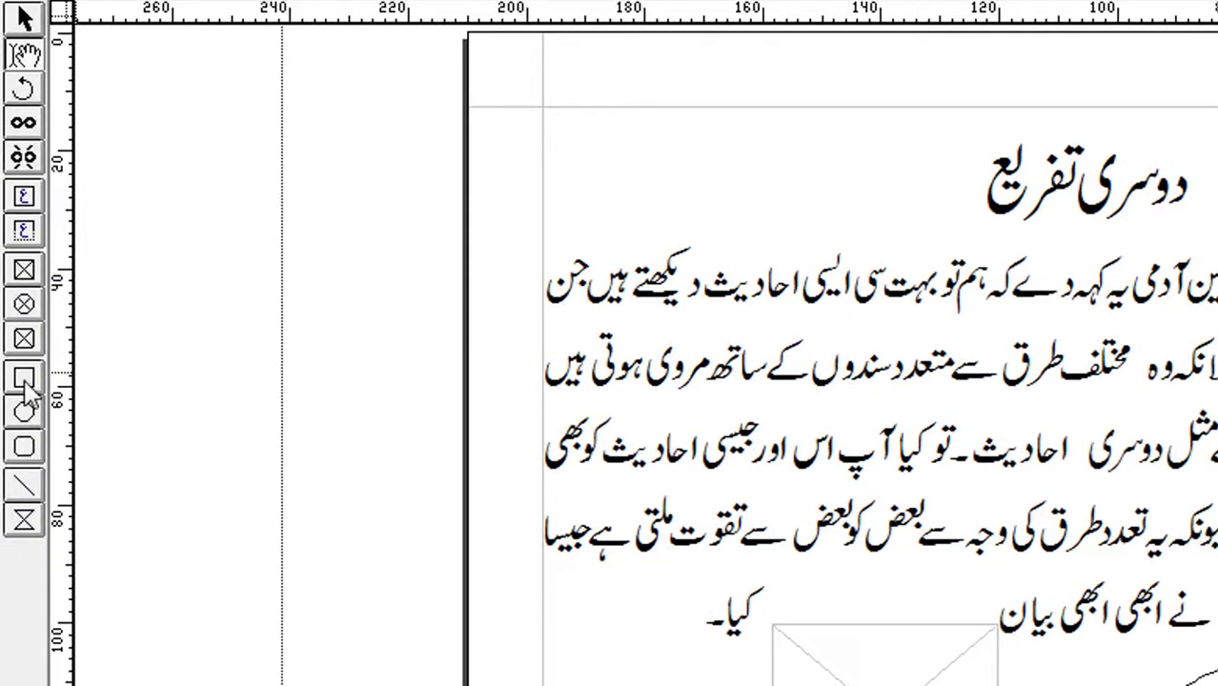
Draw a rounded picture box about 28 × 28 mm below the paragraph, near the page's left margin.
click(25, 343)
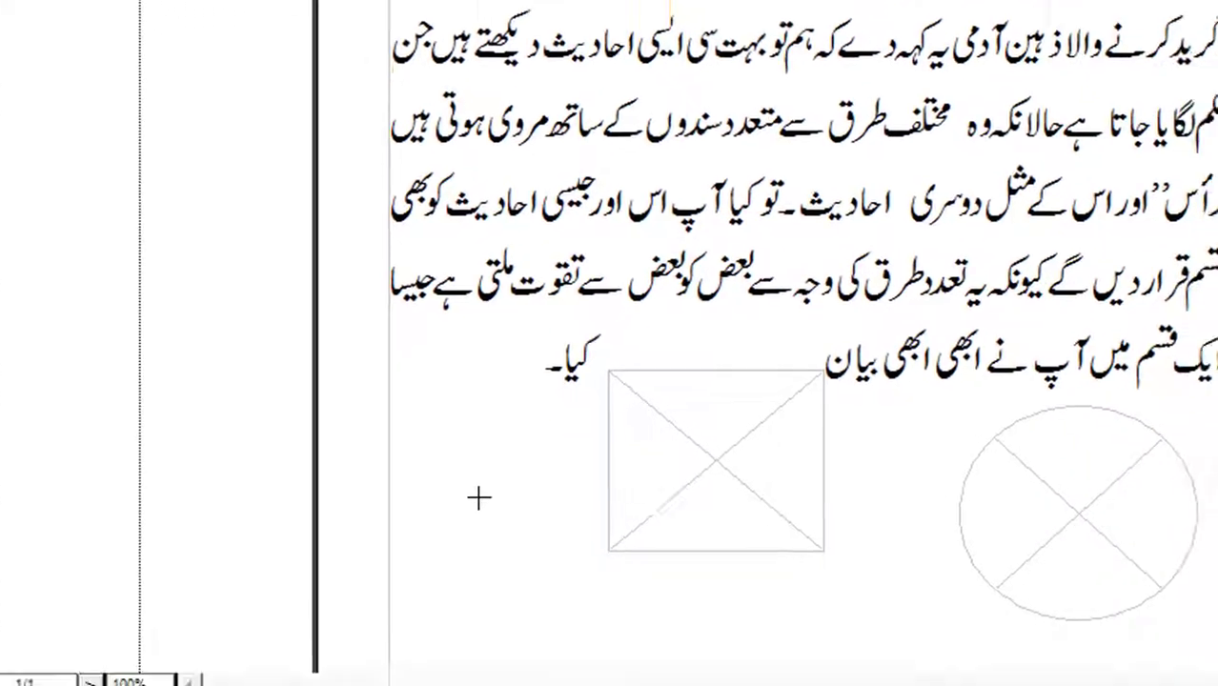
drag(478, 497, 603, 638)
drag(576, 596, 612, 613)
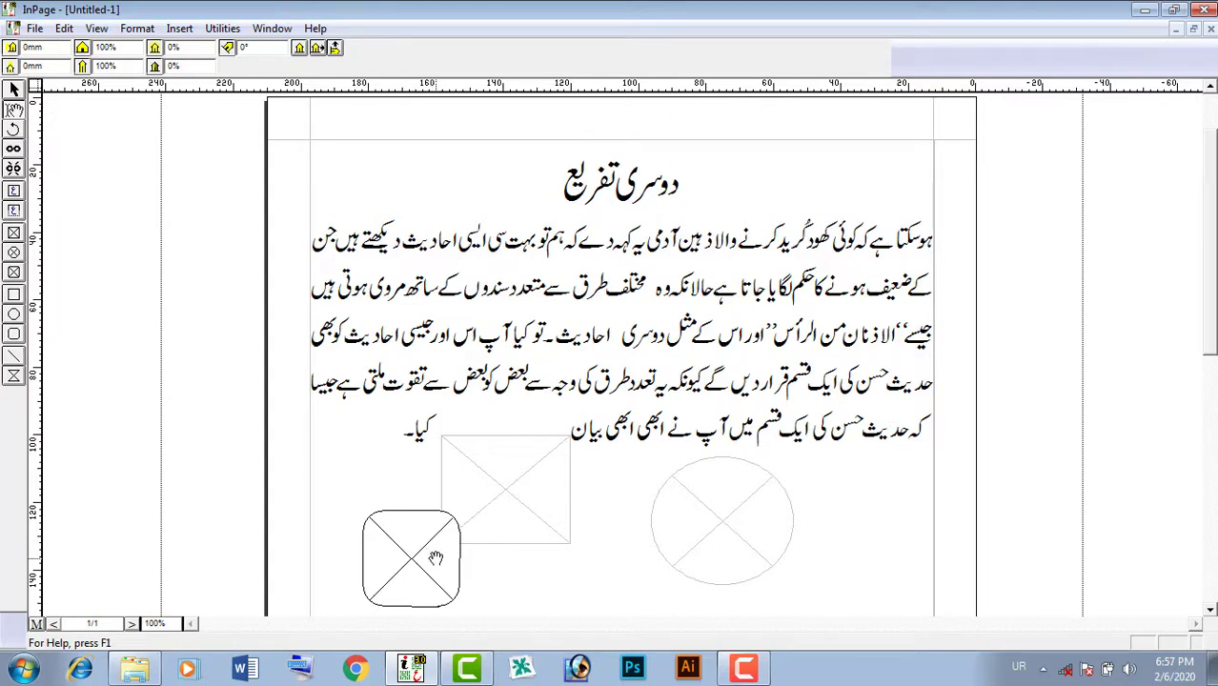
double_click(419, 563)
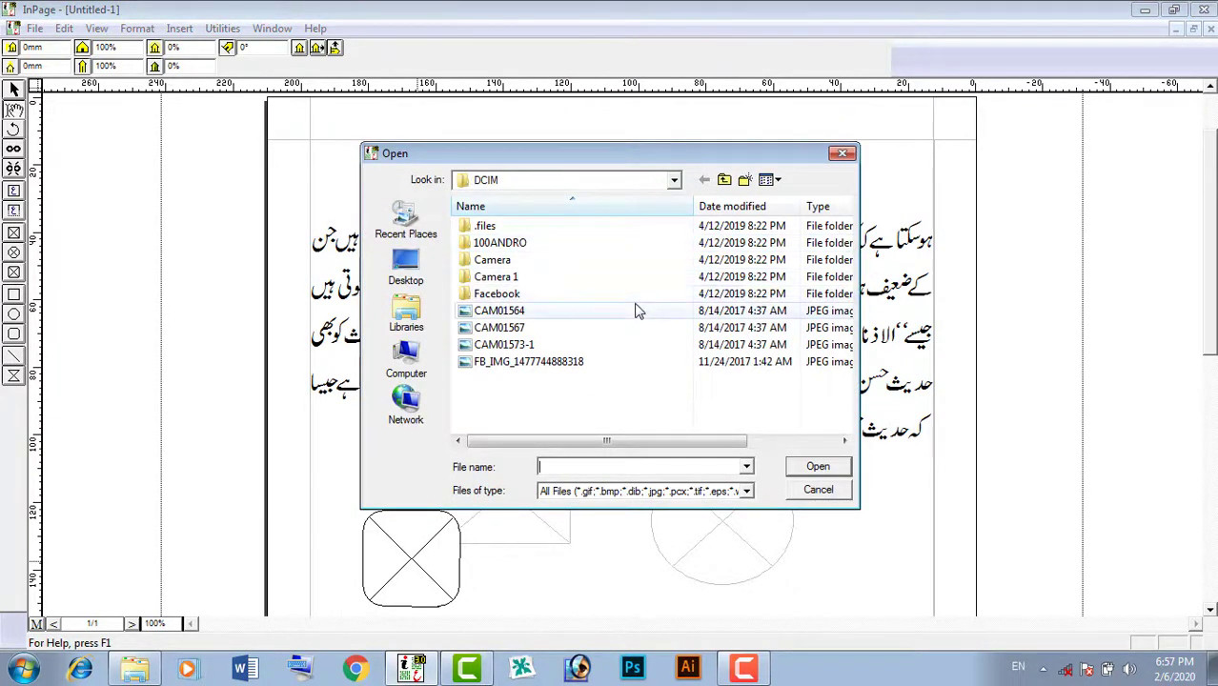
click(604, 368)
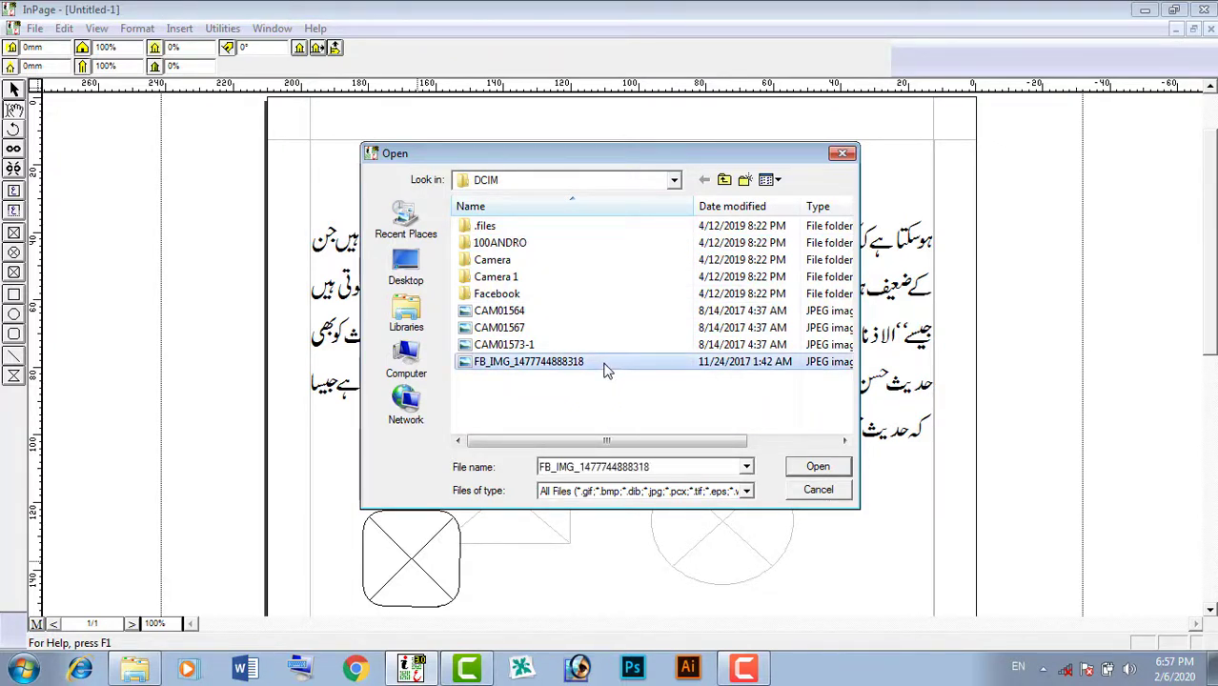
click(816, 468)
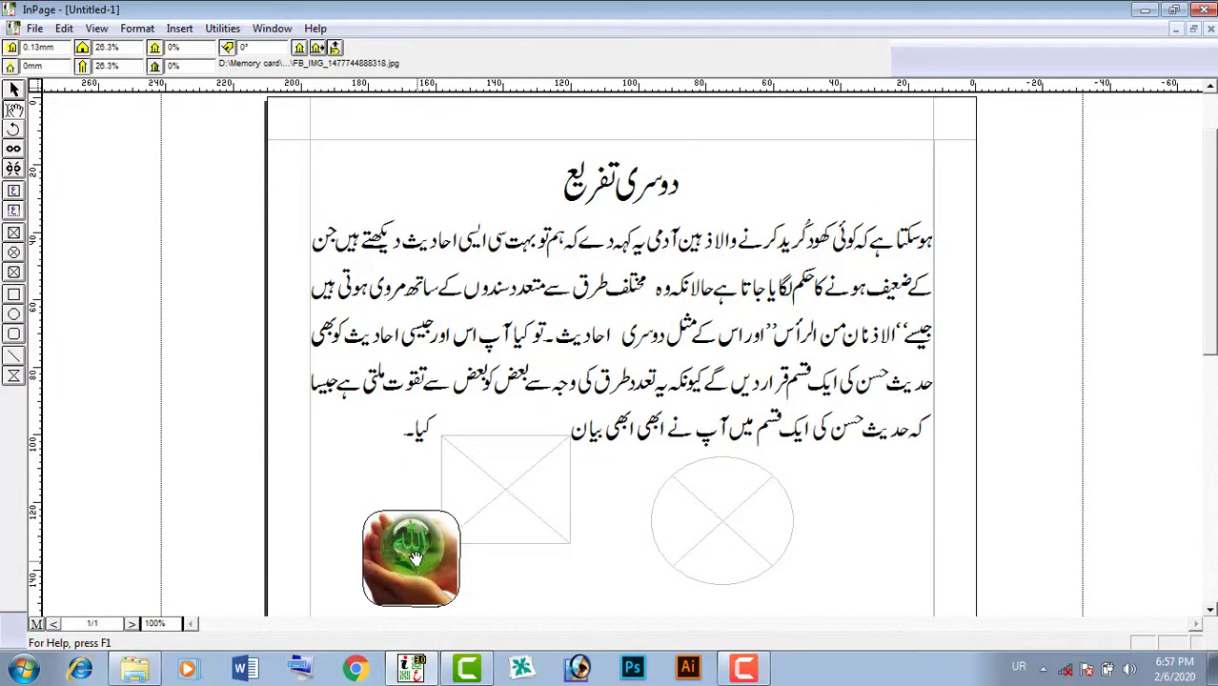
click(13, 92)
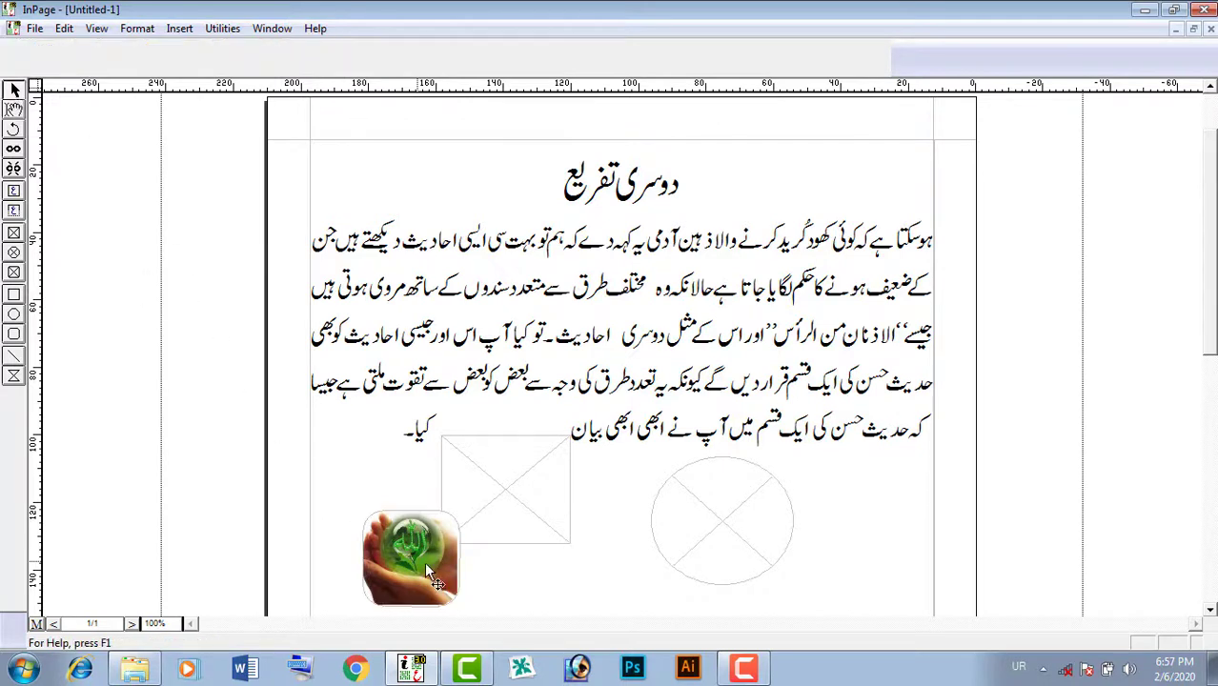
drag(425, 563, 396, 506)
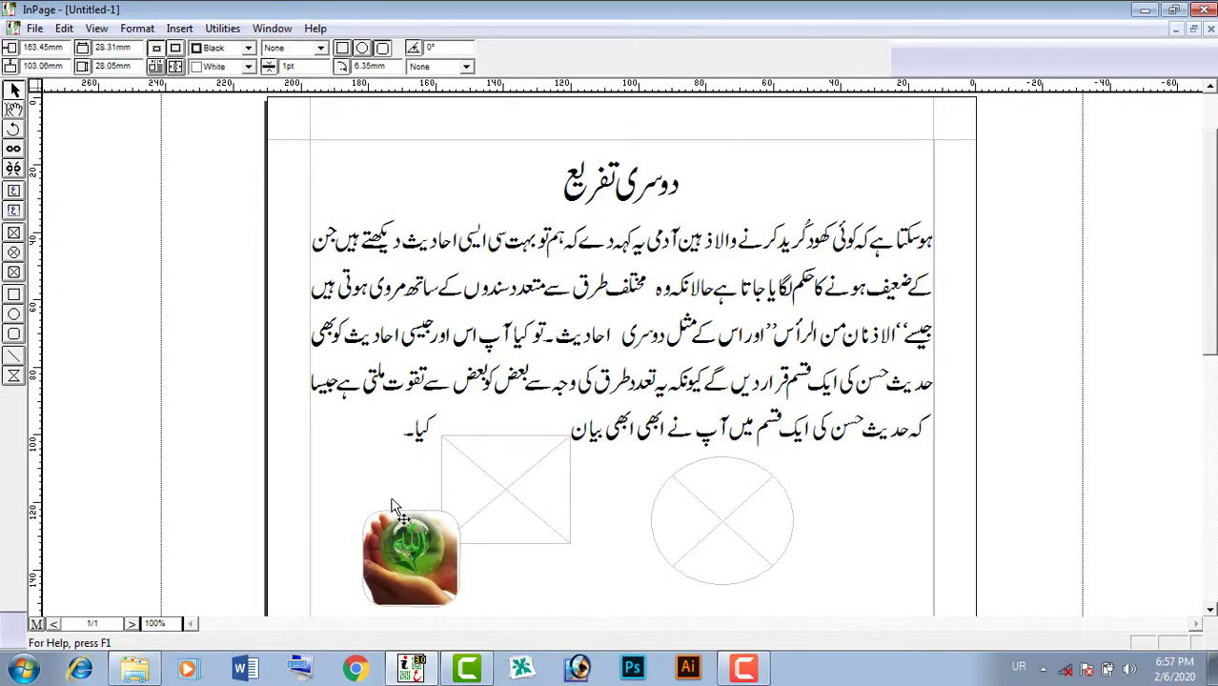
Delete the empty rectangular and elliptical picture boxes, and move the remaining picture lower on the page.
click(485, 520)
key(Delete)
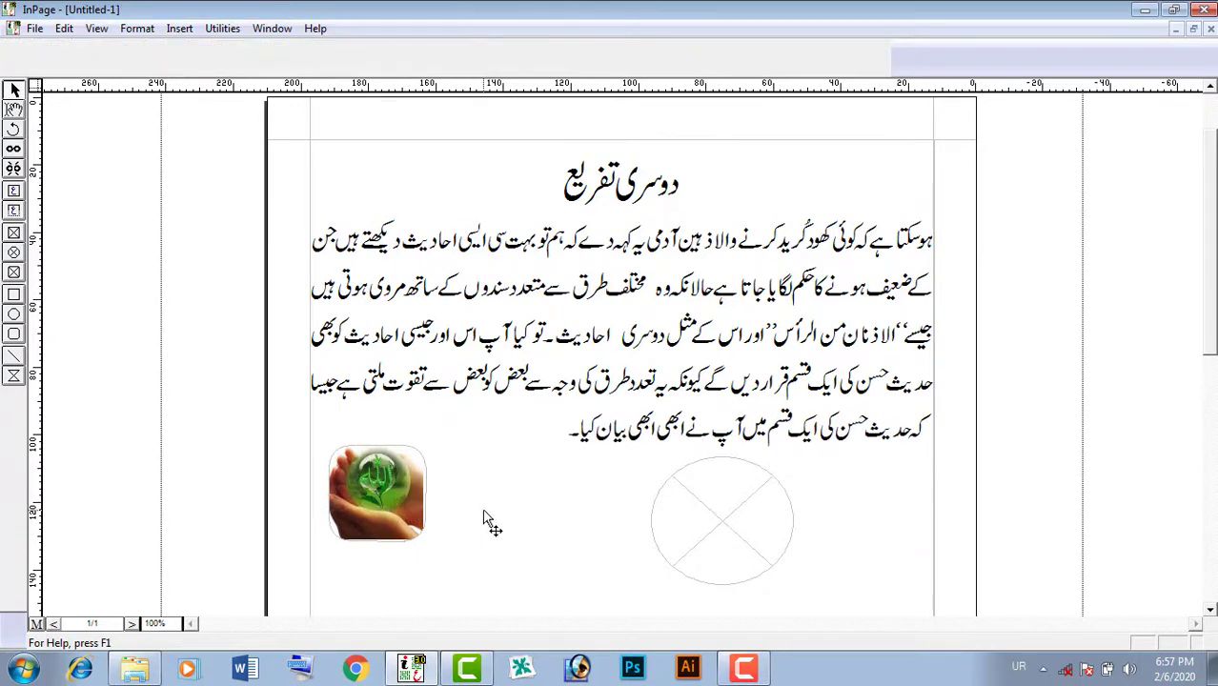
click(721, 520)
key(Delete)
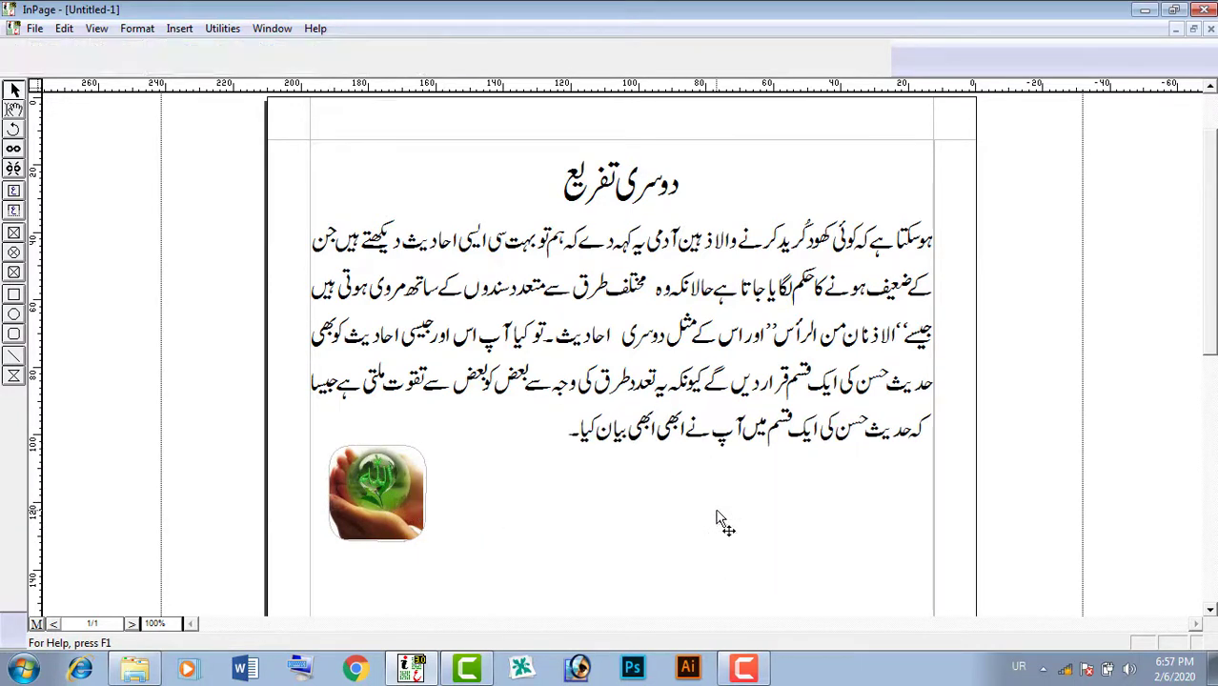
click(381, 515)
drag(381, 515, 429, 596)
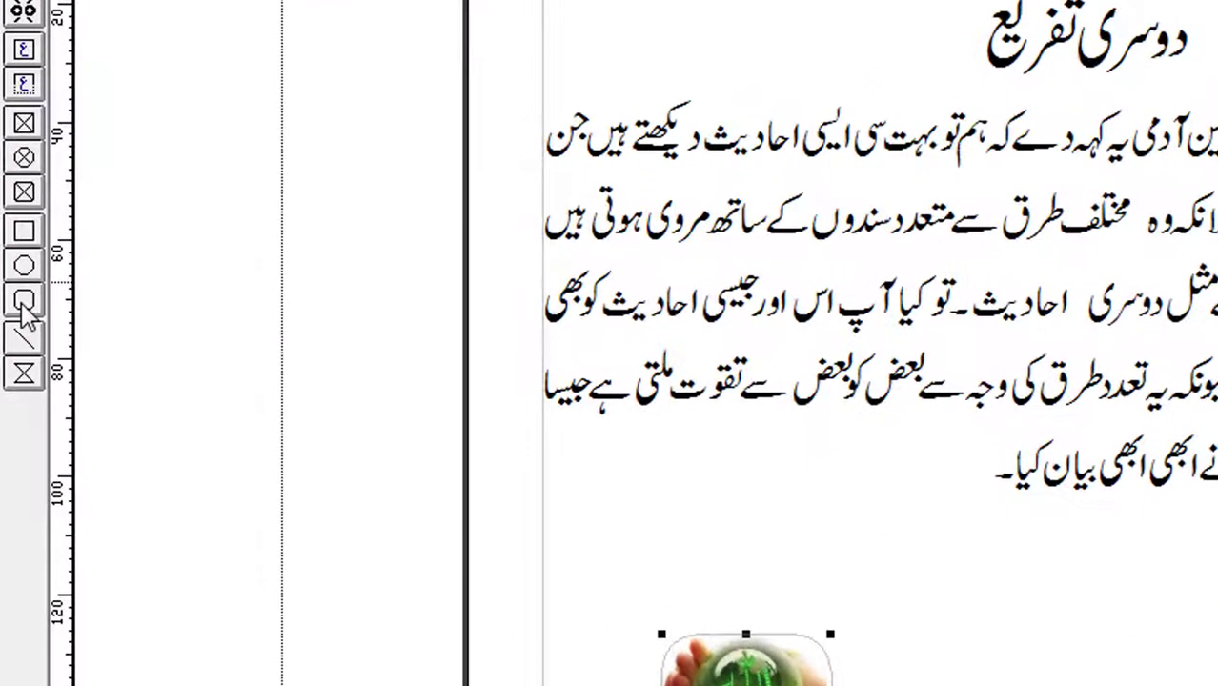
Draw a black-filled rounded rectangle about 46 × 14 mm around the heading and send it to the back.
click(22, 303)
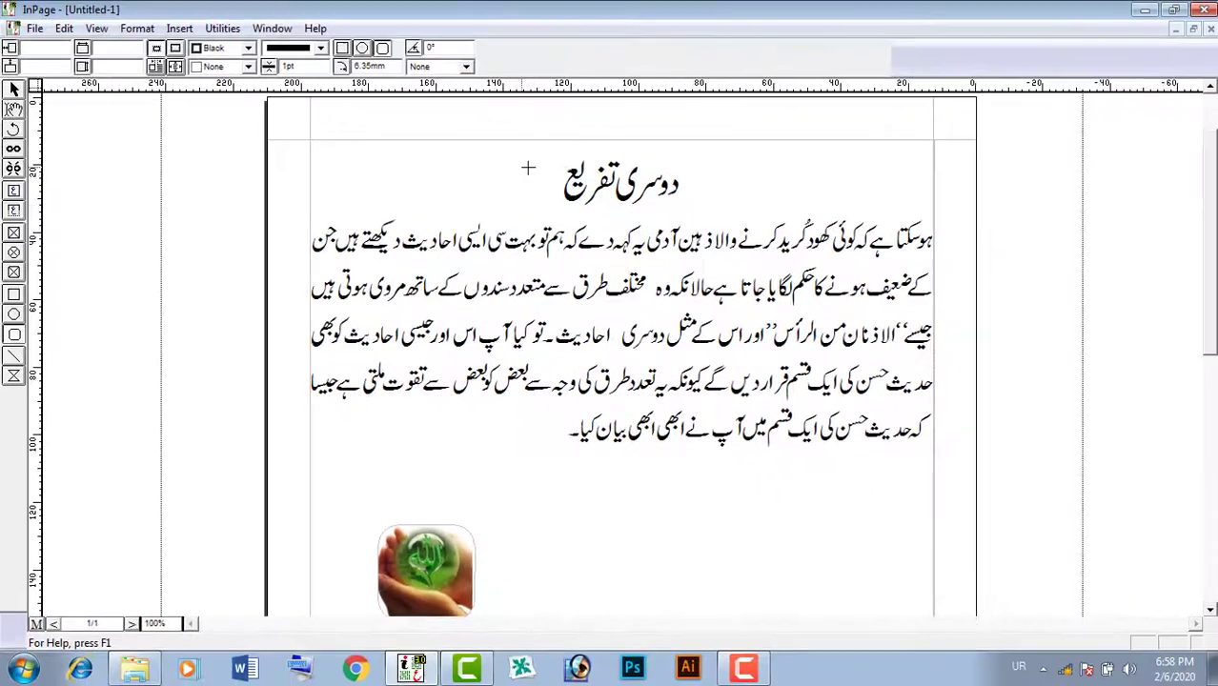
mouse_move(540, 159)
mouse_down()
mouse_move(690, 167)
mouse_move(705, 201)
mouse_move(693, 204)
mouse_up()
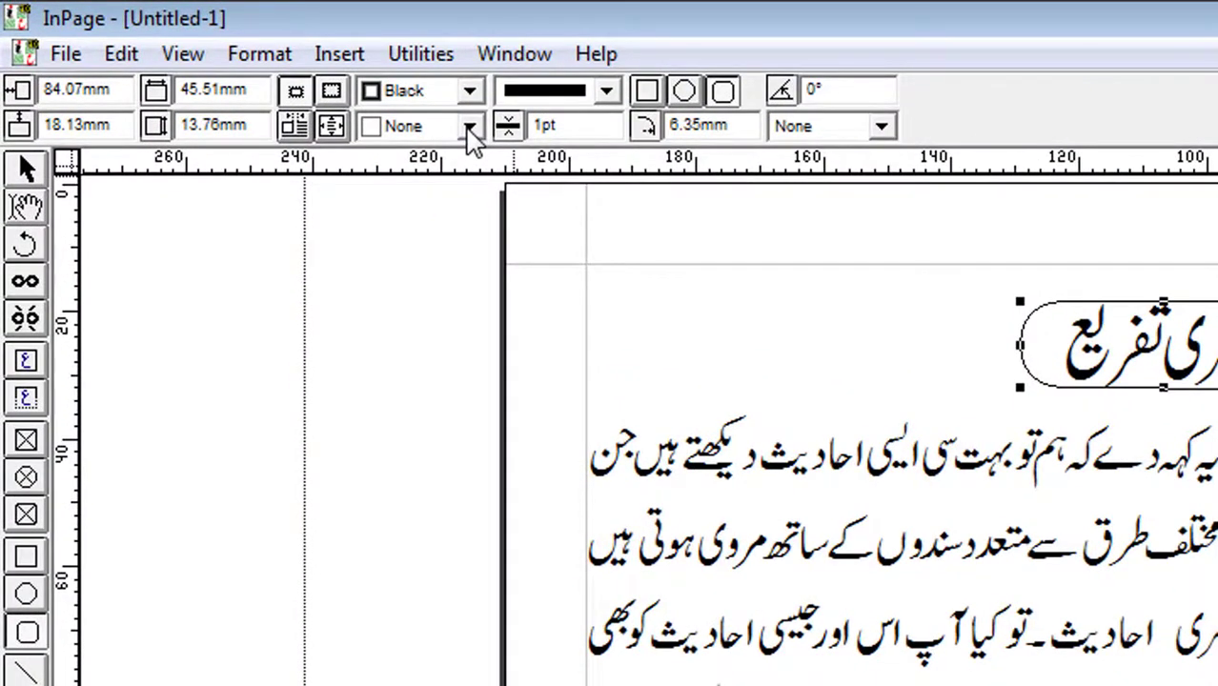
click(470, 127)
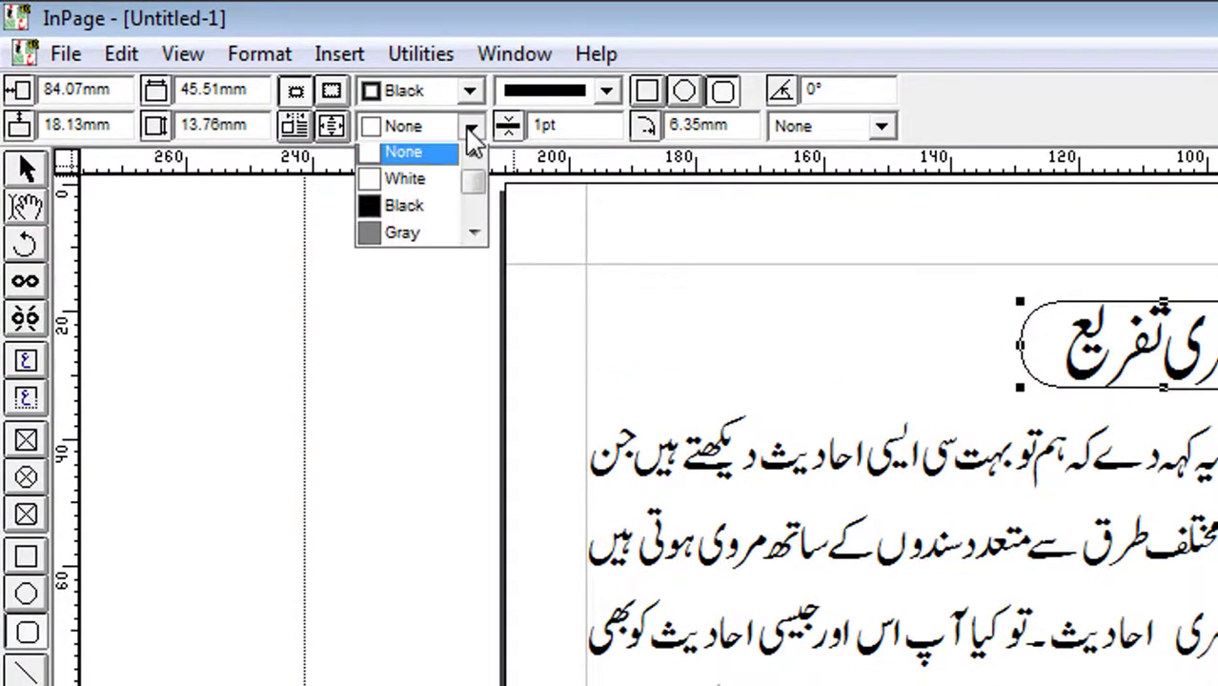
click(443, 221)
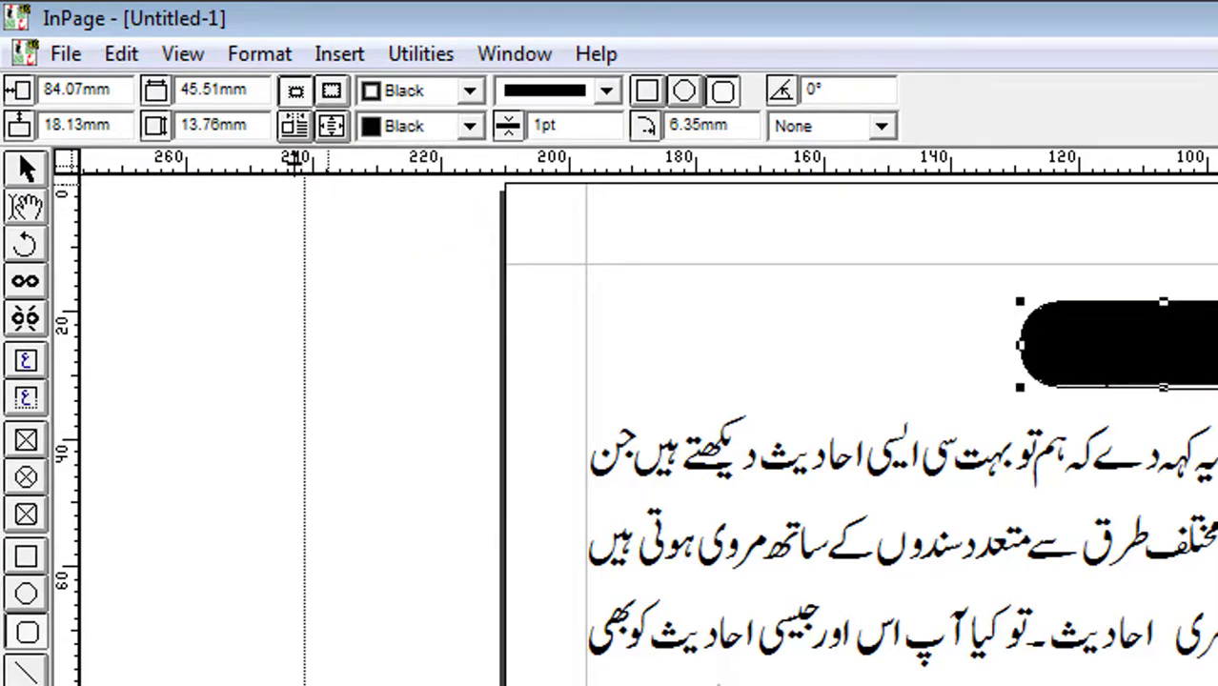
click(122, 55)
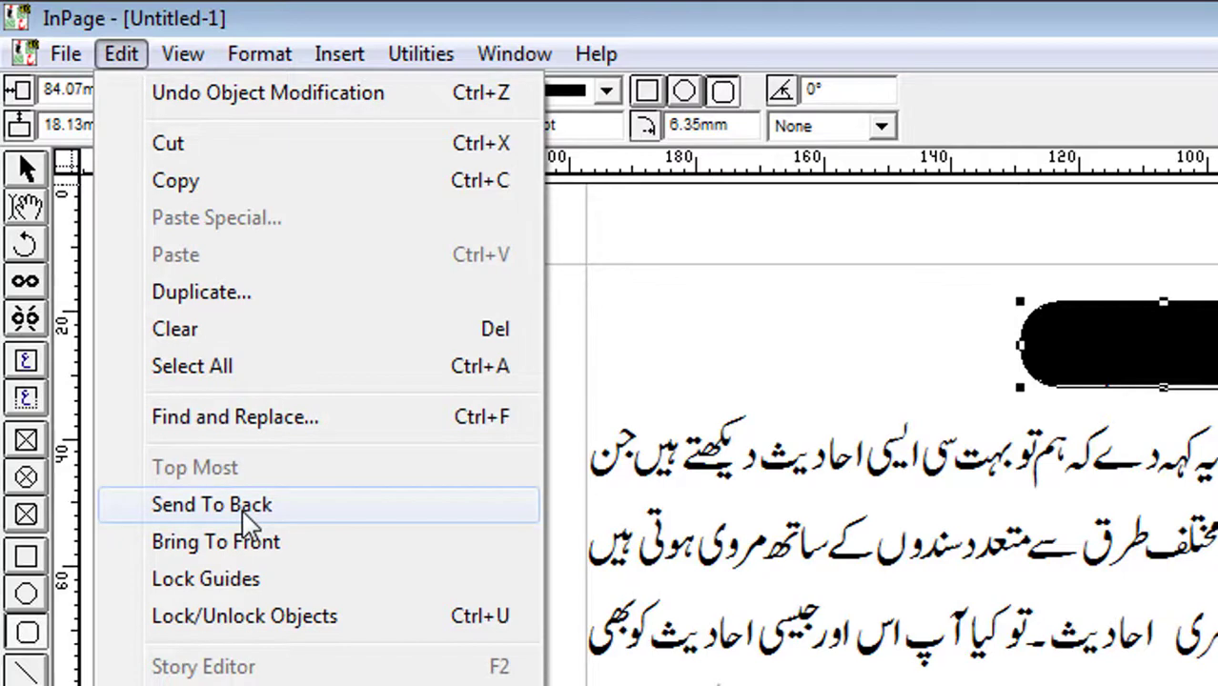
click(211, 506)
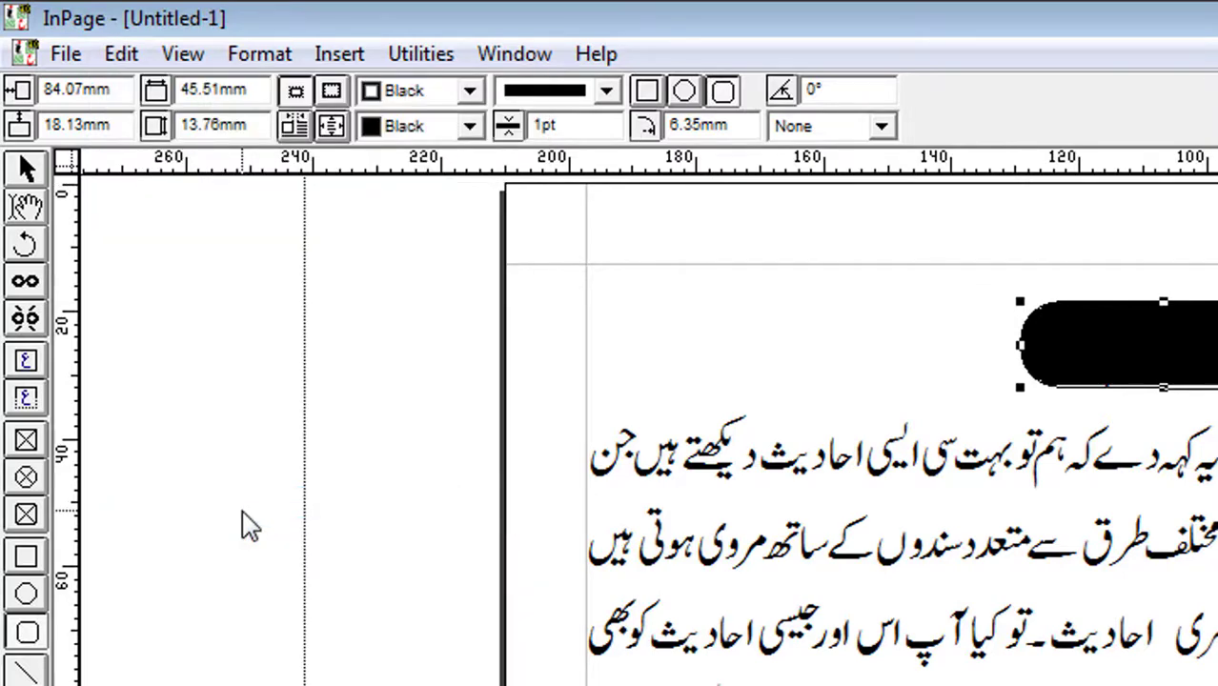
Set the heading's text color to White so it contrasts with the black rounded rectangle.
click(22, 200)
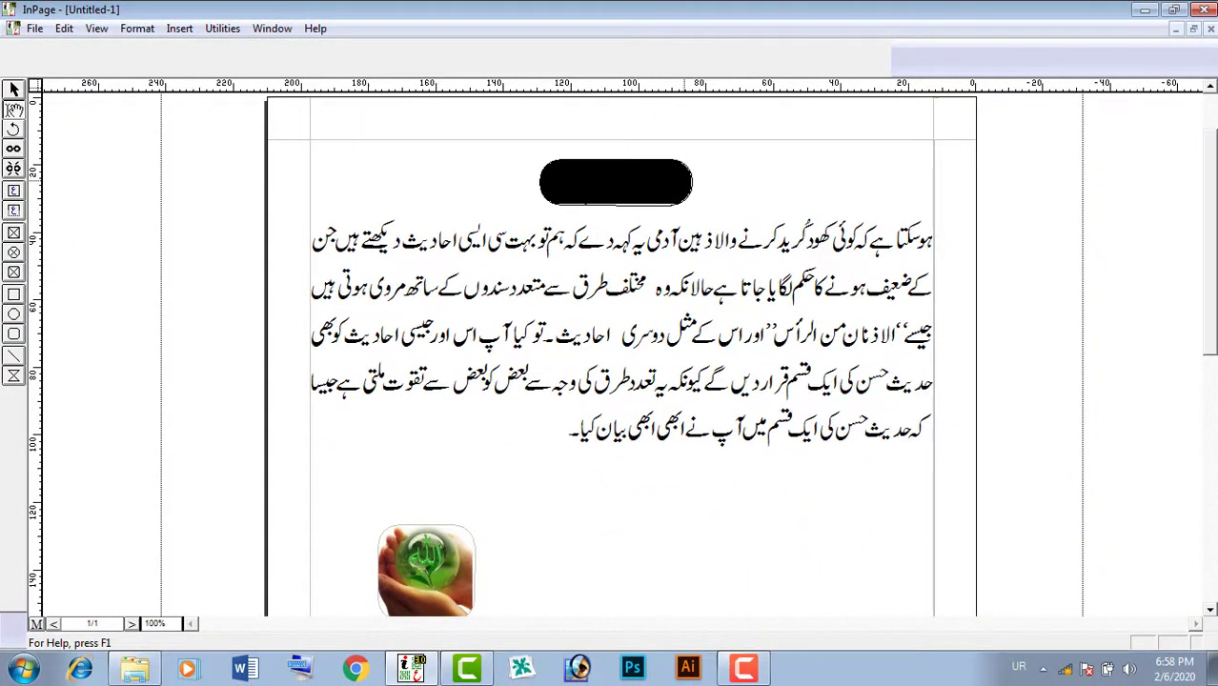
drag(682, 191, 529, 204)
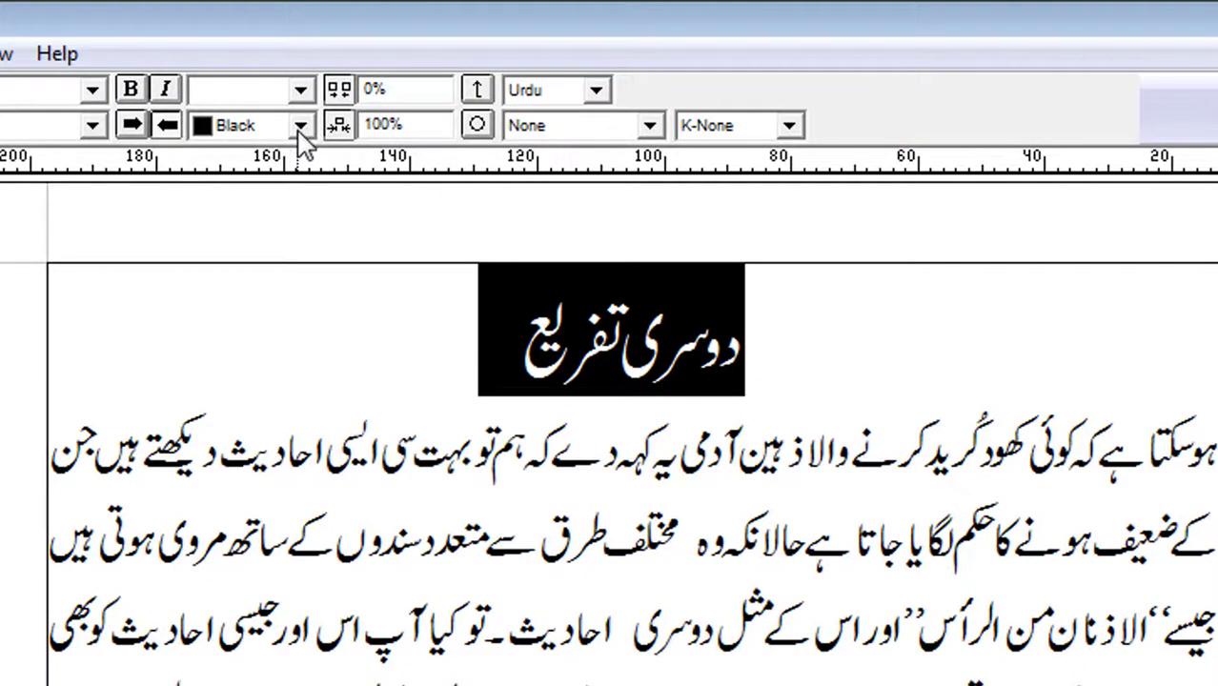
click(301, 126)
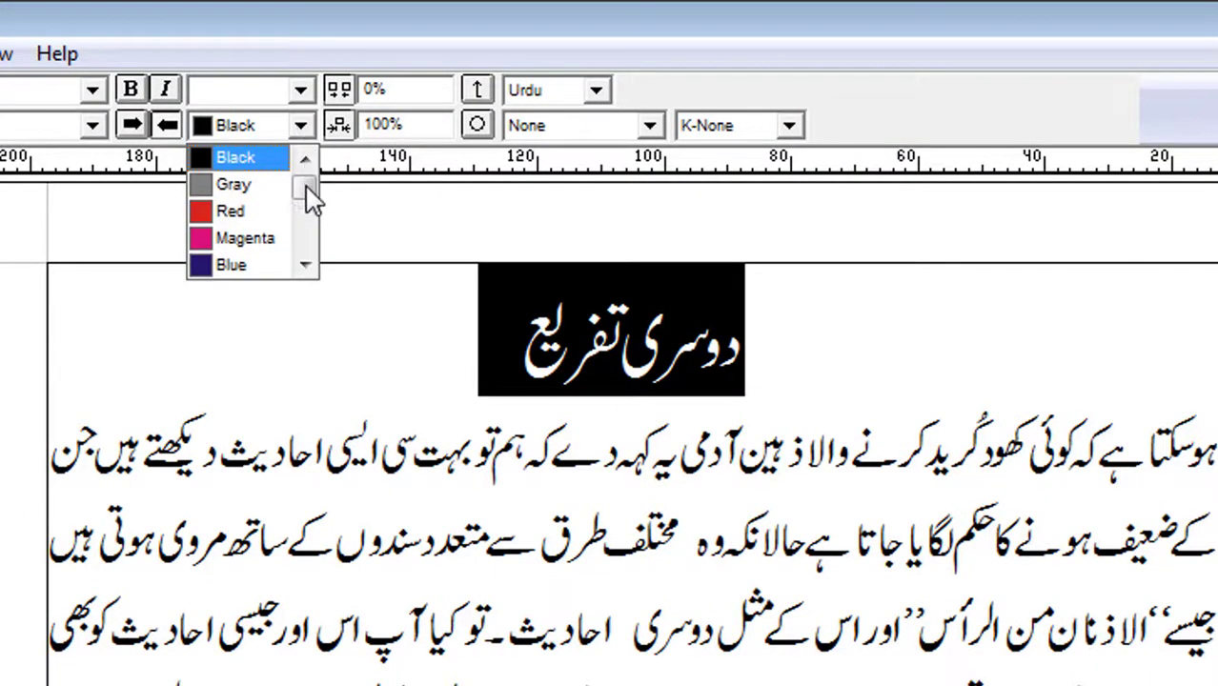
click(305, 265)
click(305, 265)
click(305, 265)
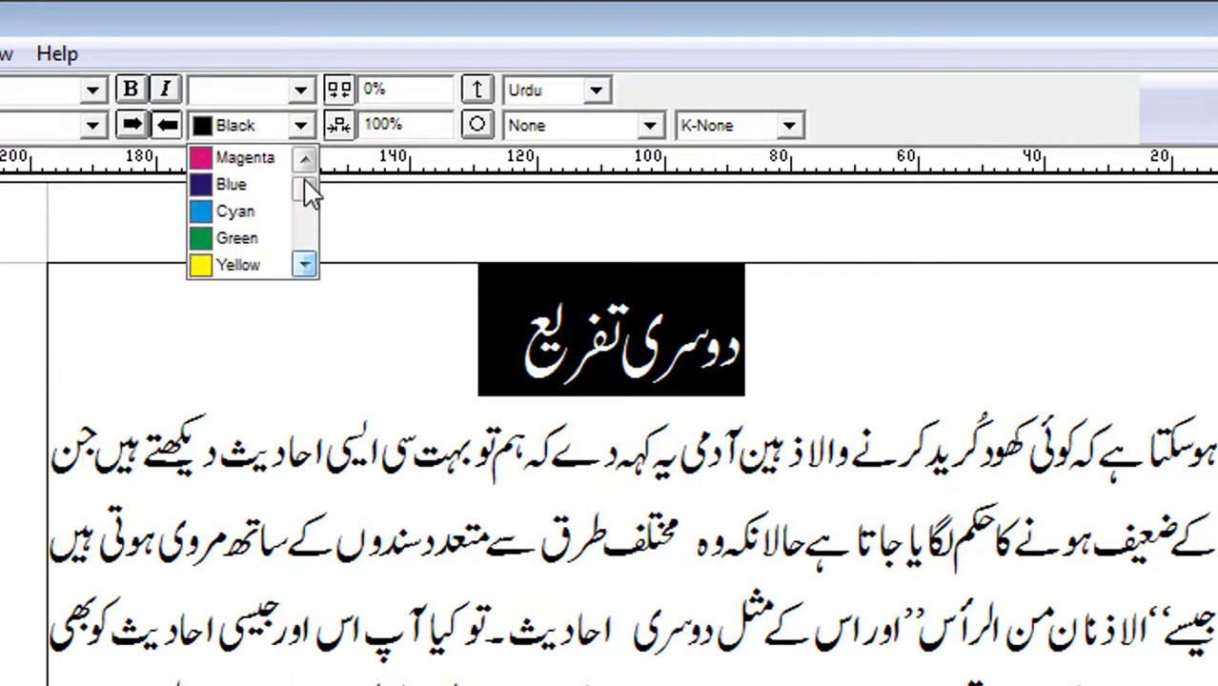
click(305, 160)
click(305, 160)
click(305, 160)
click(305, 160)
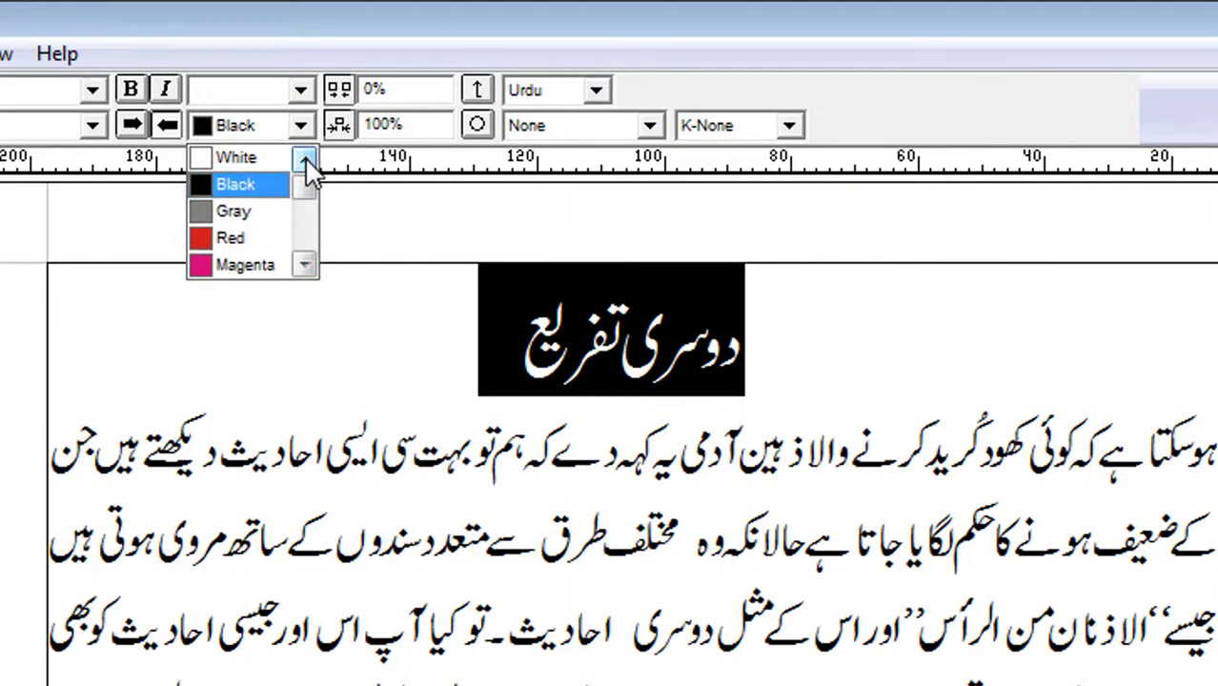
click(259, 159)
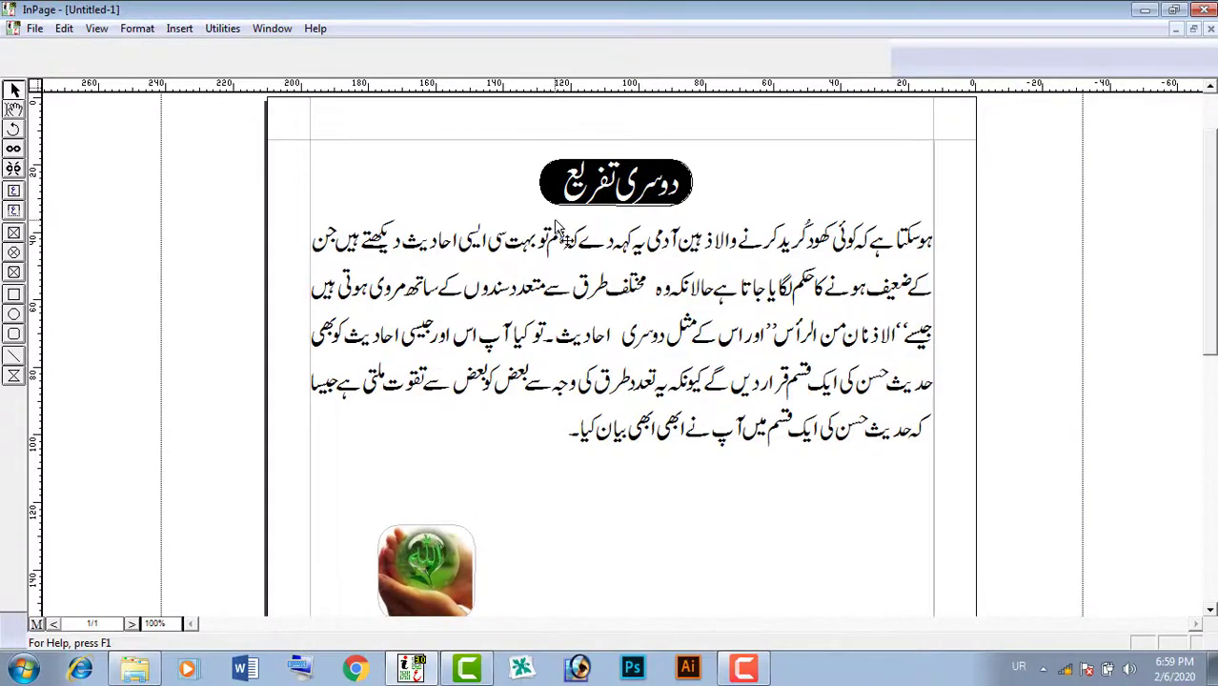
click(560, 232)
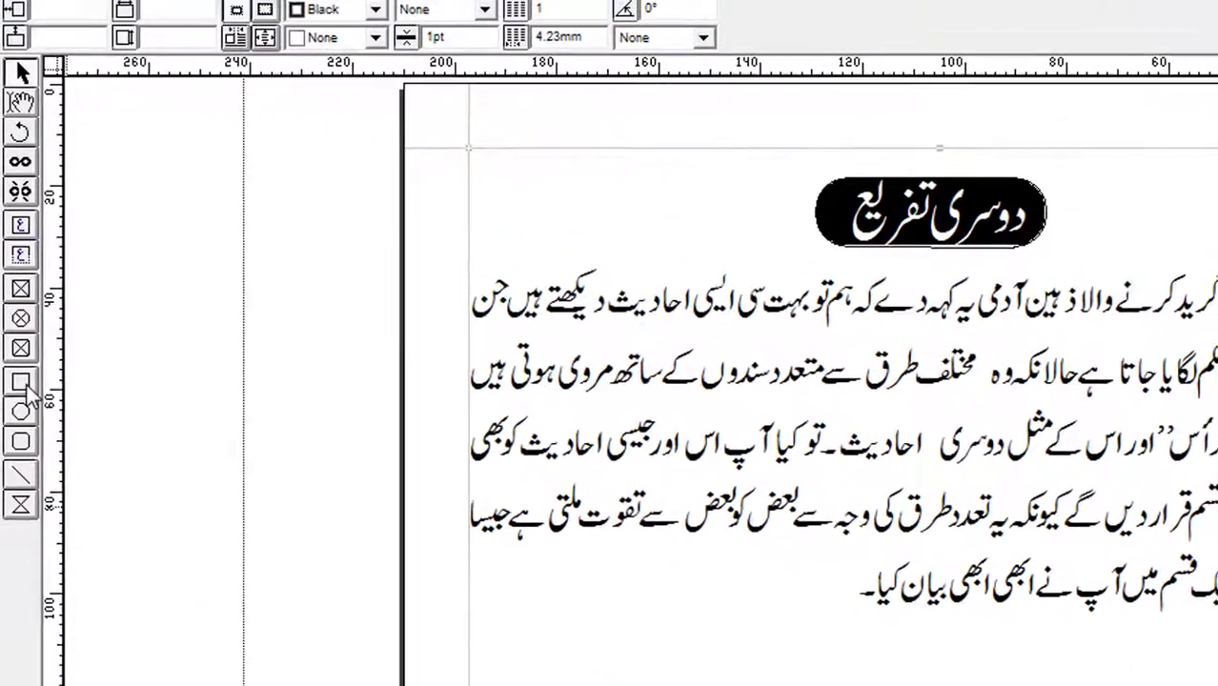
Try an unfilled rectangle about 57 × 17 mm and an ellipse about 56 × 13 mm around the heading, and remove both.
click(22, 387)
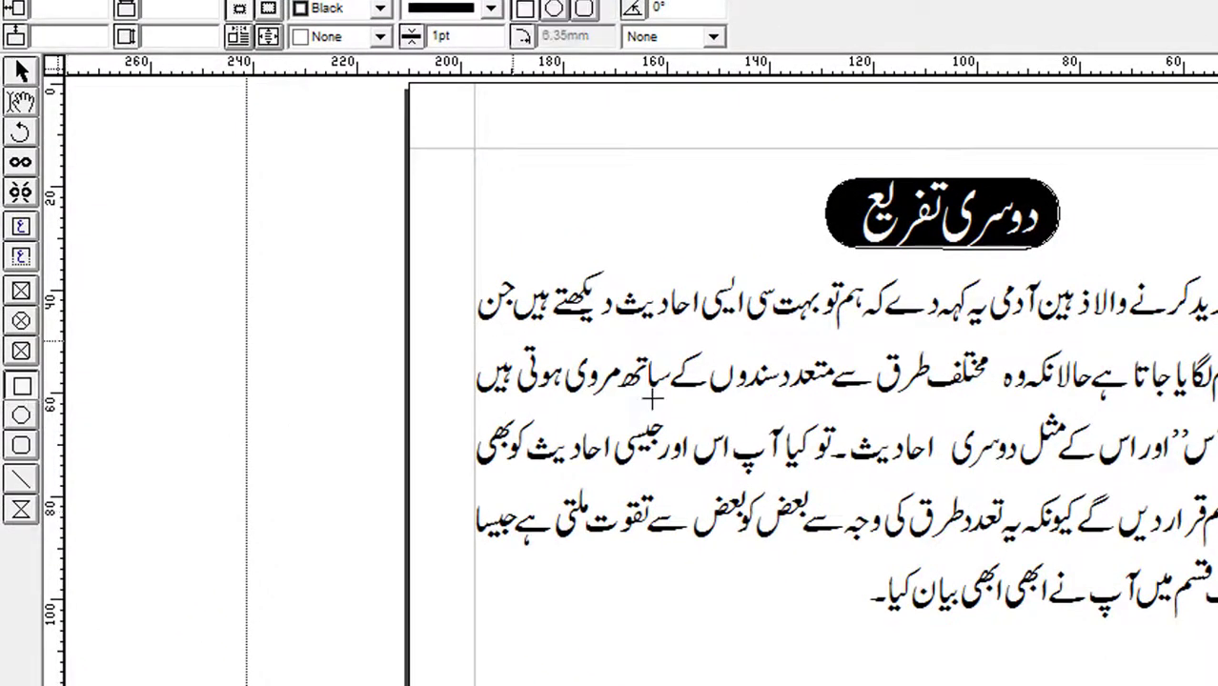
mouse_move(797, 177)
mouse_down()
mouse_move(1025, 190)
mouse_move(1116, 260)
mouse_move(1099, 273)
mouse_move(1094, 261)
mouse_up()
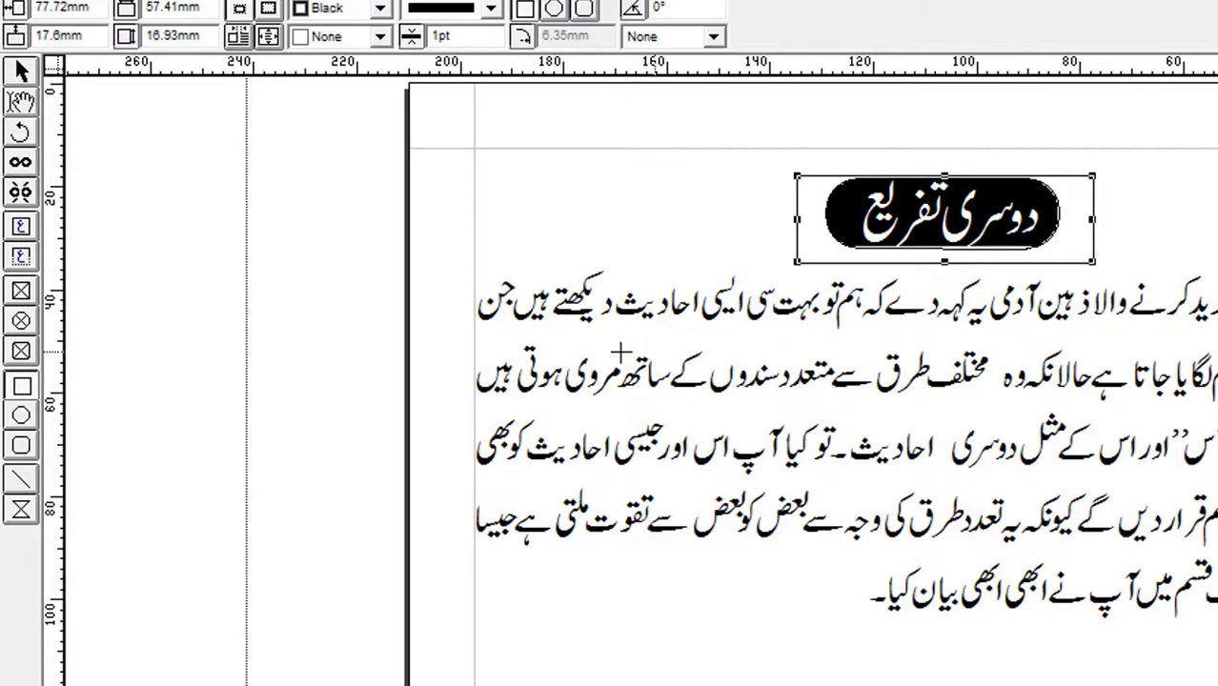
click(21, 418)
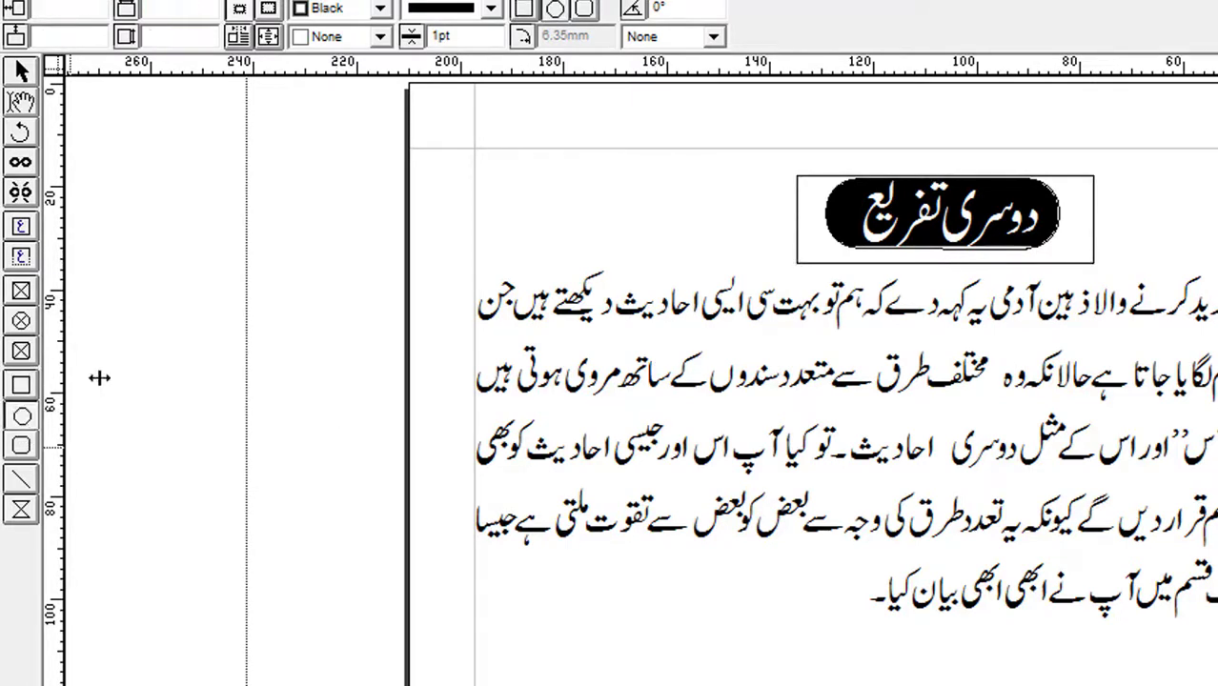
drag(766, 200, 1054, 266)
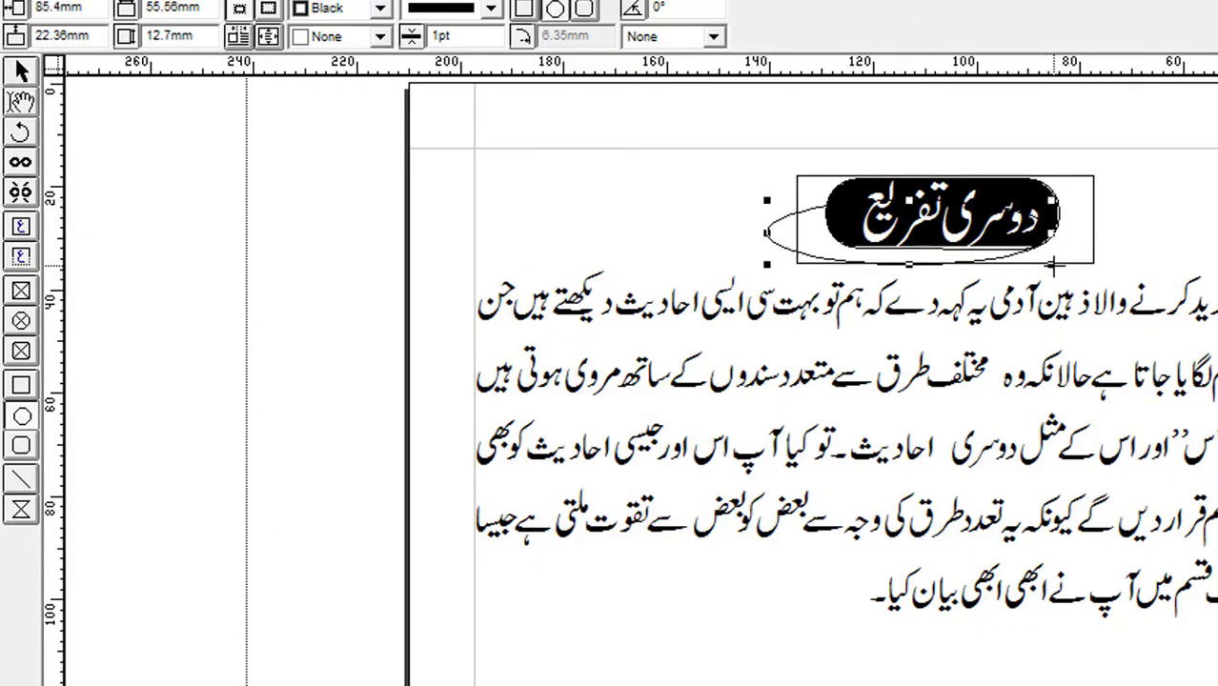
key(ctrl+z)
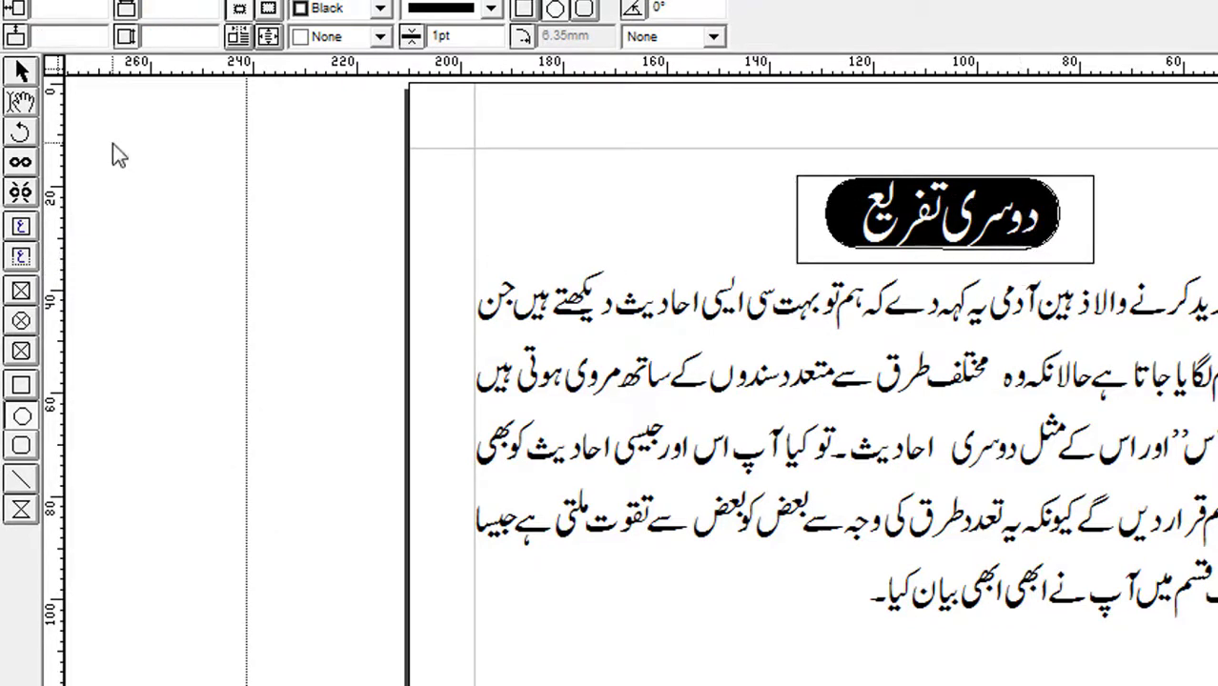
click(22, 72)
click(806, 258)
click(806, 266)
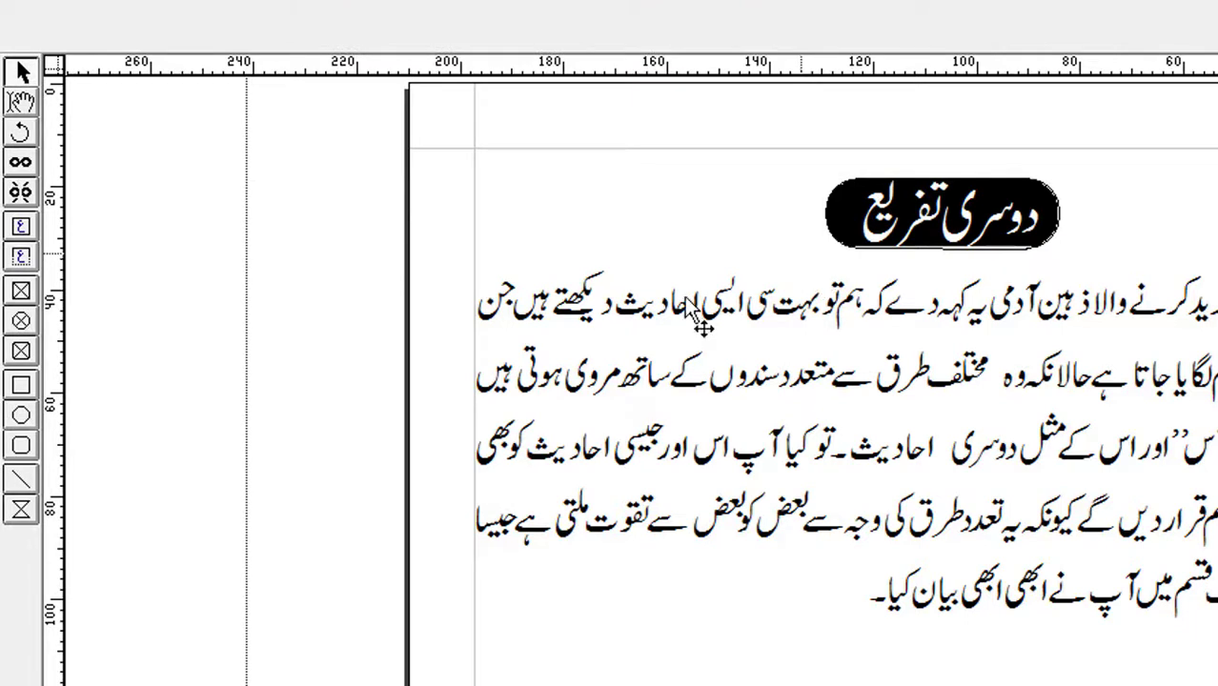
Draw a horizontal black 1 pt line just beneath the heading's black shape, about 33 mm down the page.
click(25, 482)
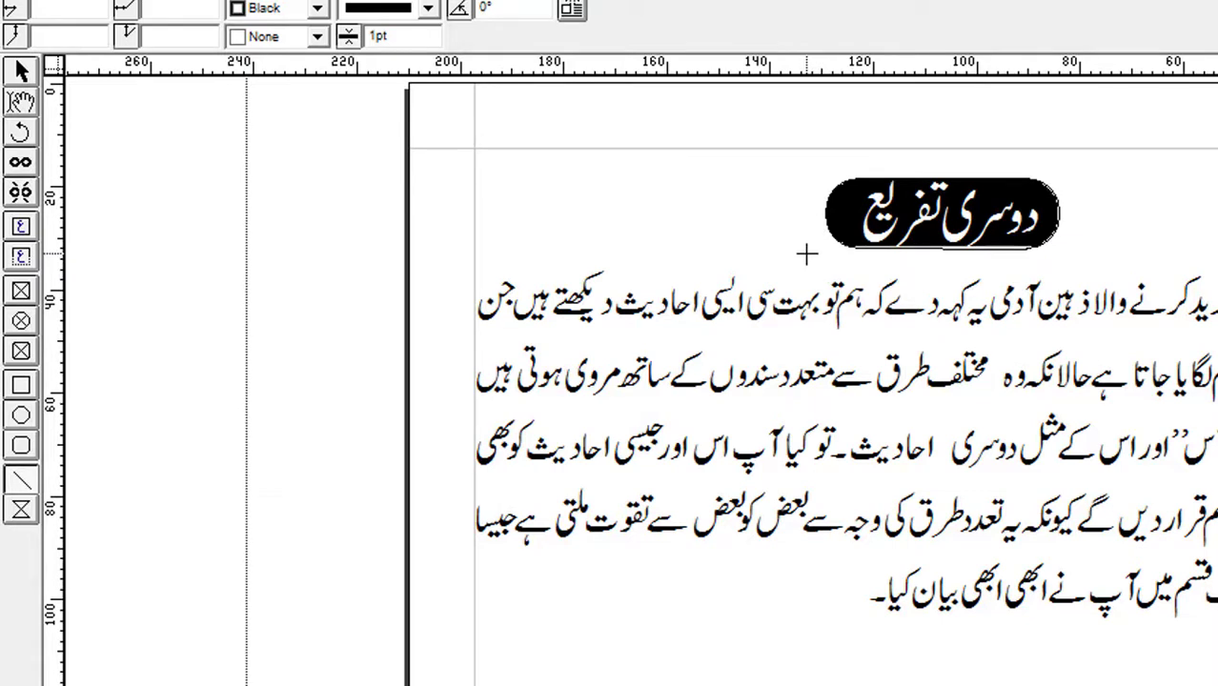
drag(806, 253, 1093, 256)
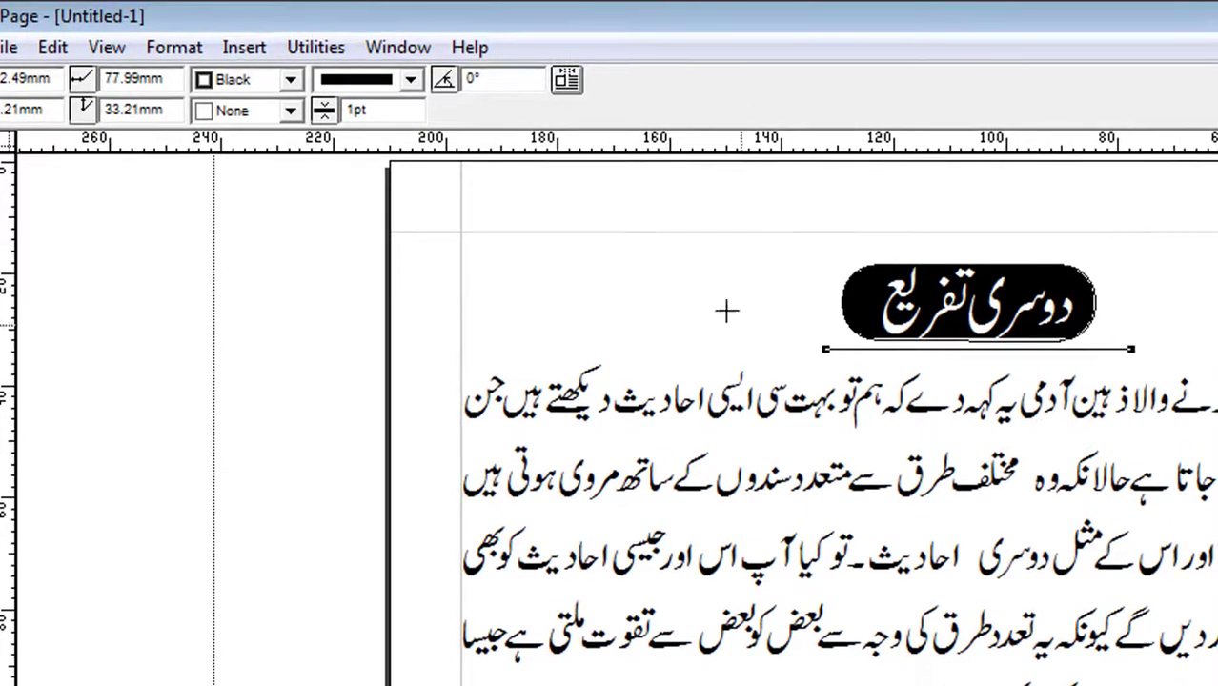
Give the line beneath the heading a dashed style and set its thickness to 6.
click(410, 82)
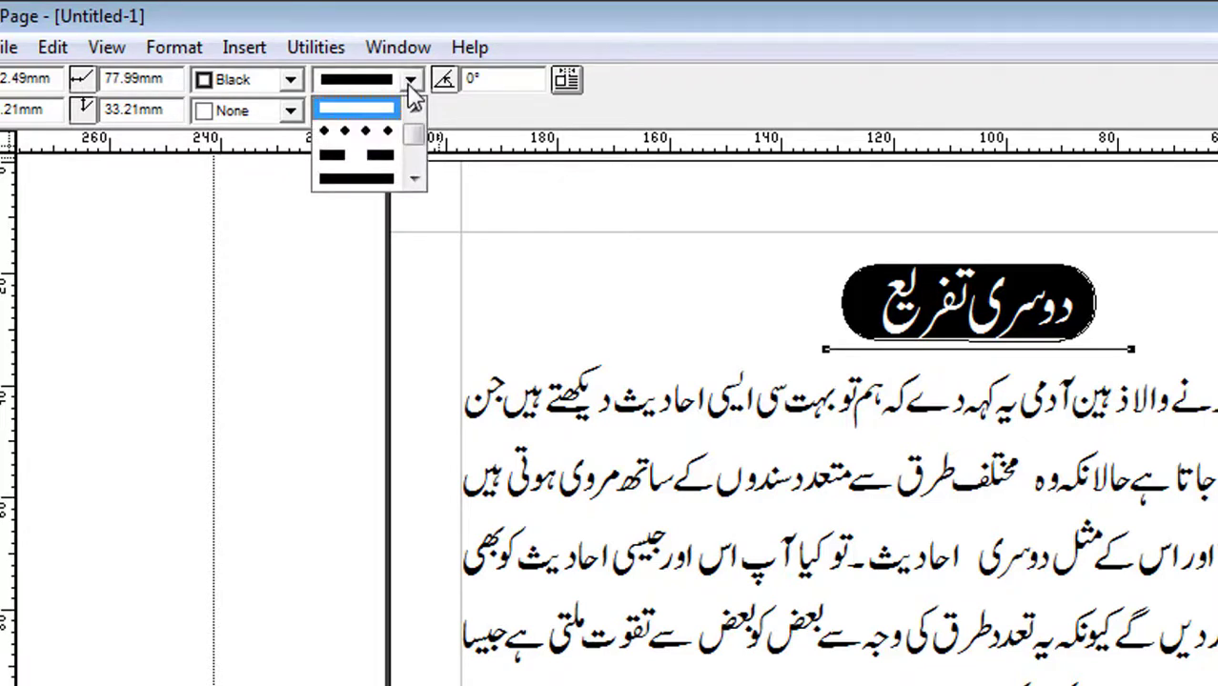
click(389, 156)
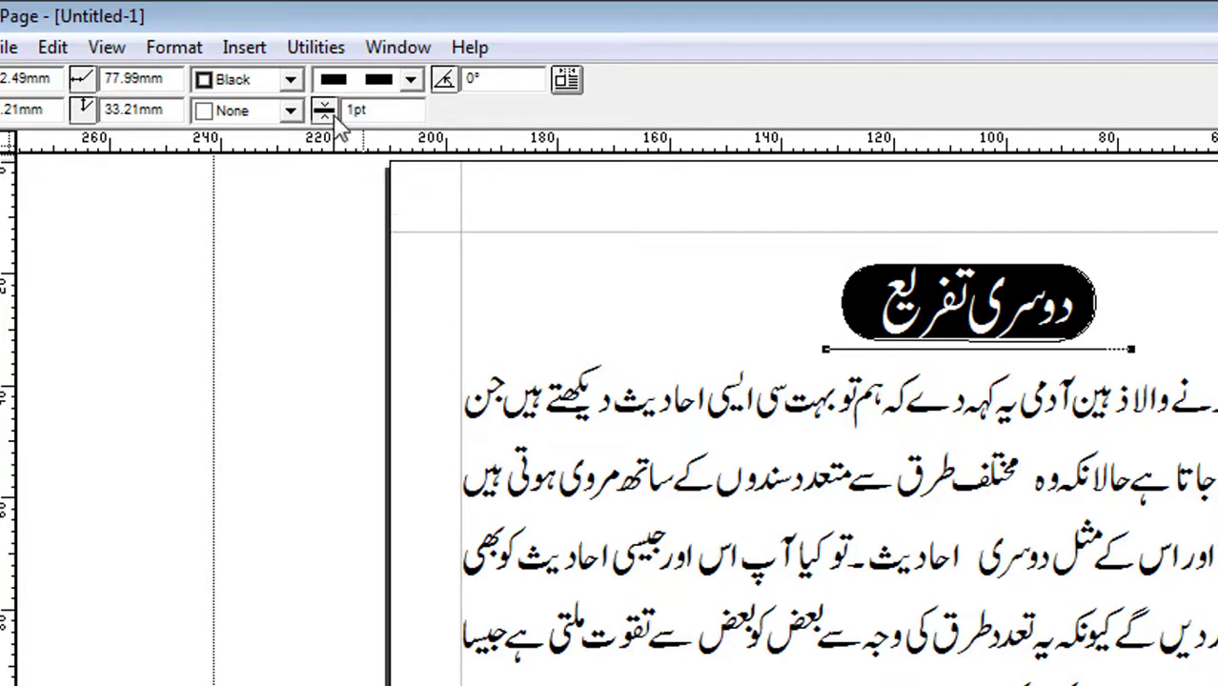
drag(365, 113, 340, 119)
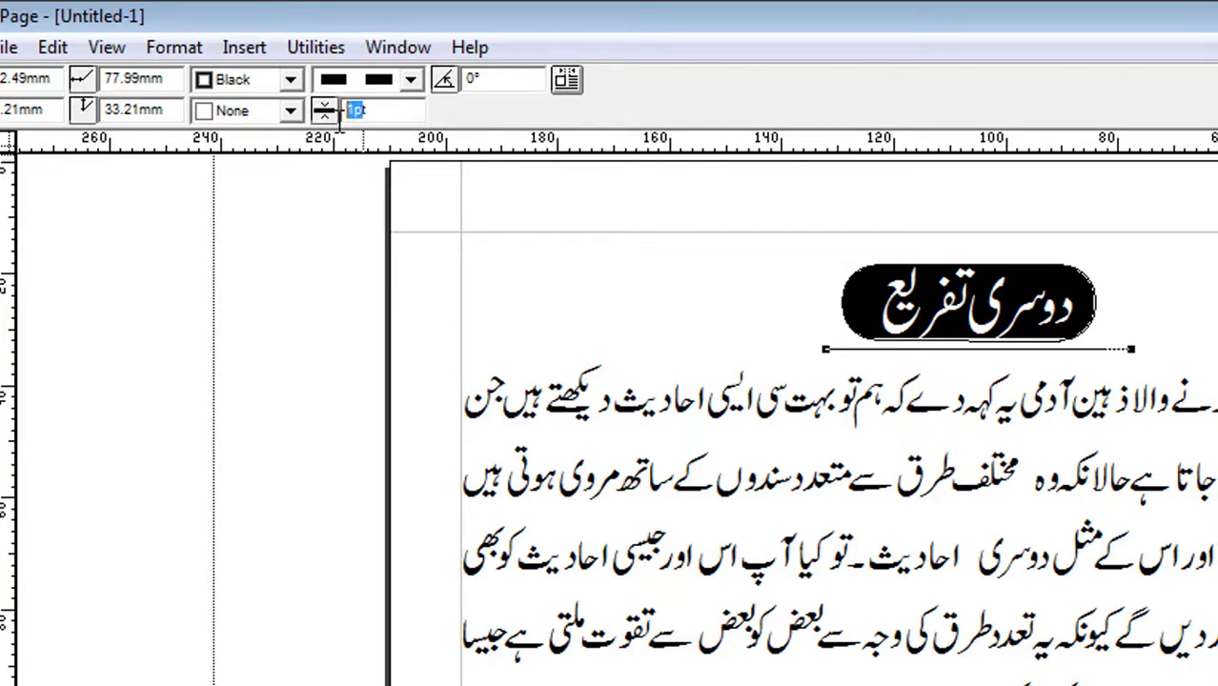
key(BackSpace)
text(6)
key(Return)
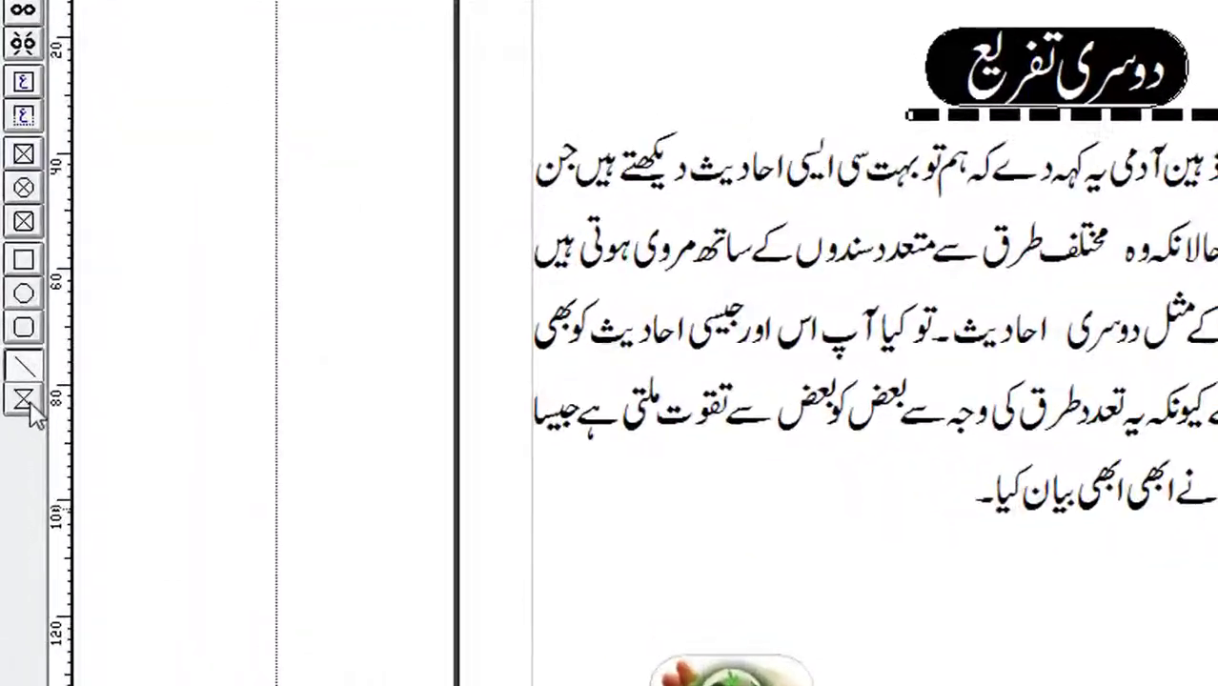
Draw a closed rectangular outline about 41 × 34 mm over the body text with the polygon tool.
click(31, 408)
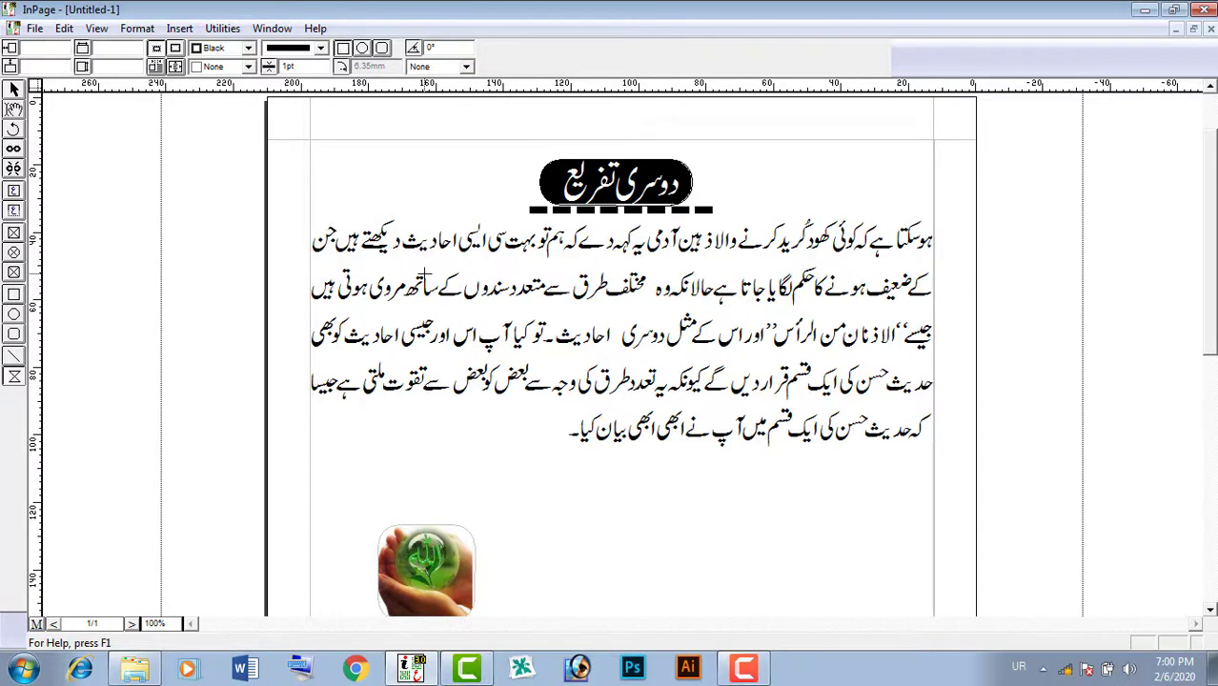
drag(418, 274, 557, 389)
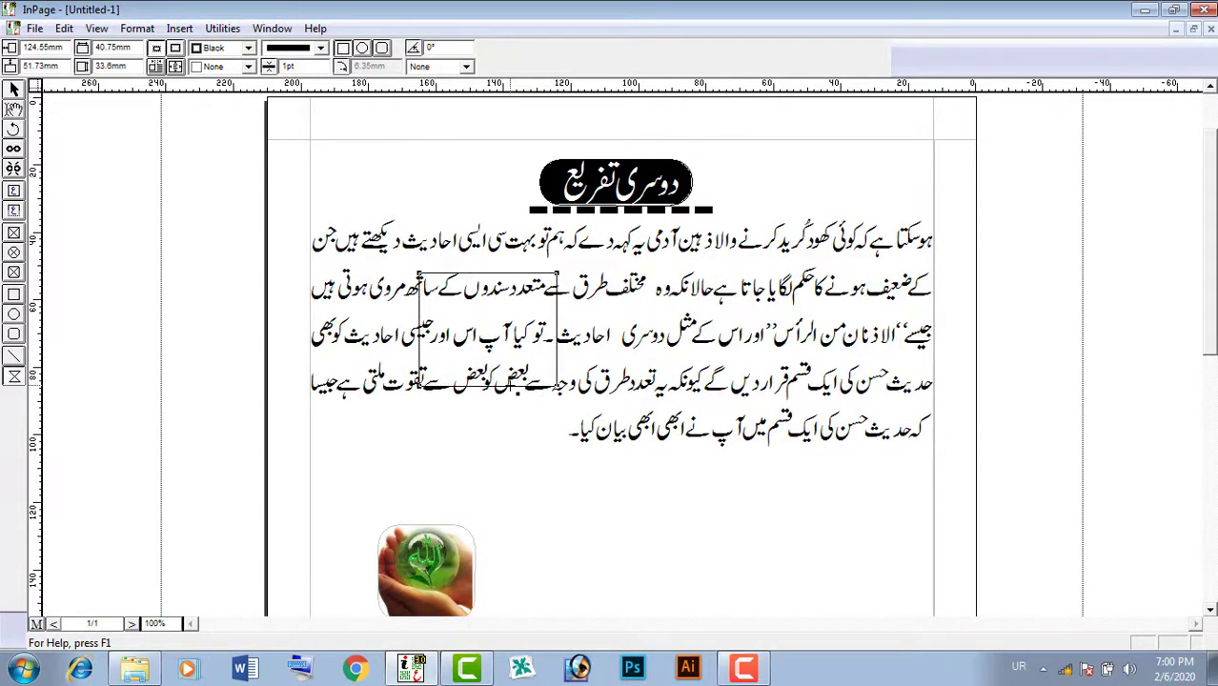
click(419, 275)
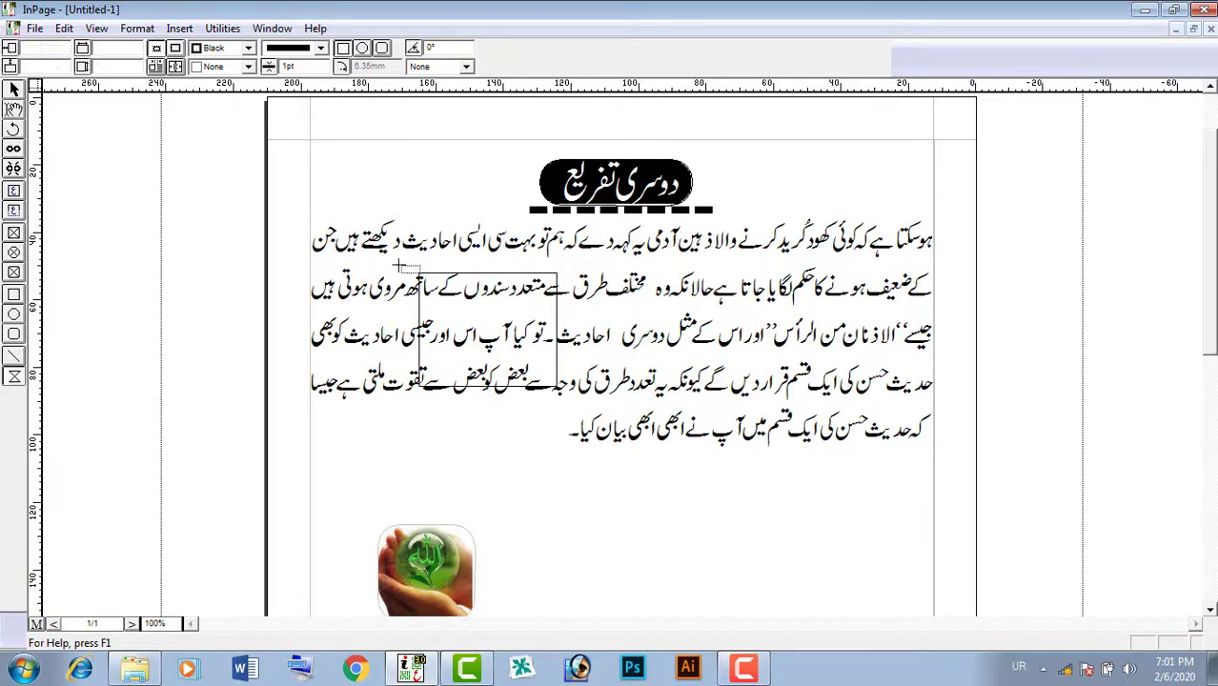
click(14, 89)
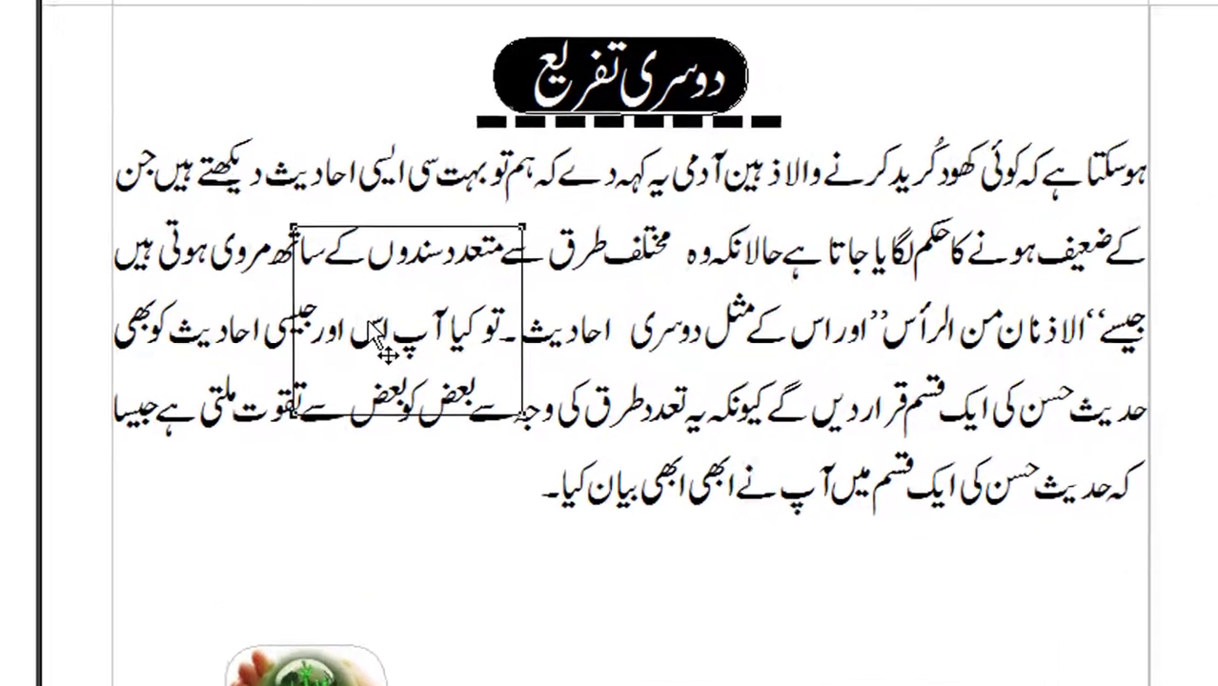
Reshape the polygon by pulling new corner points outward from its top, bottom and right edges.
click(488, 274)
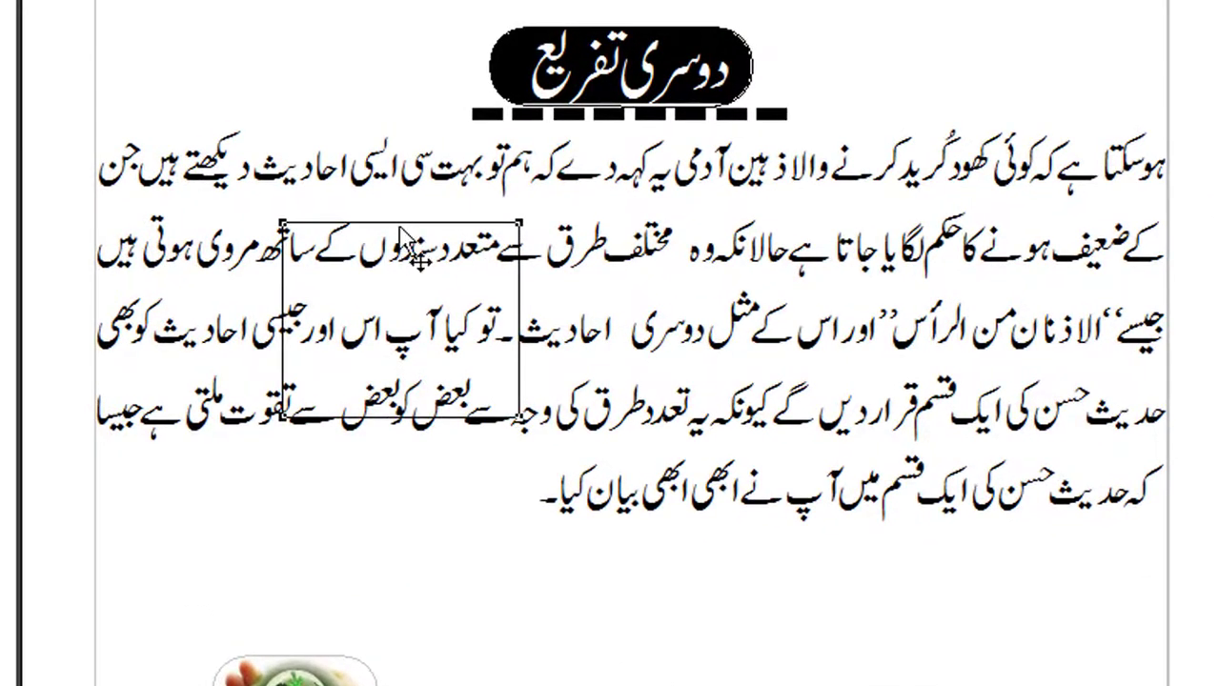
drag(398, 225, 391, 143)
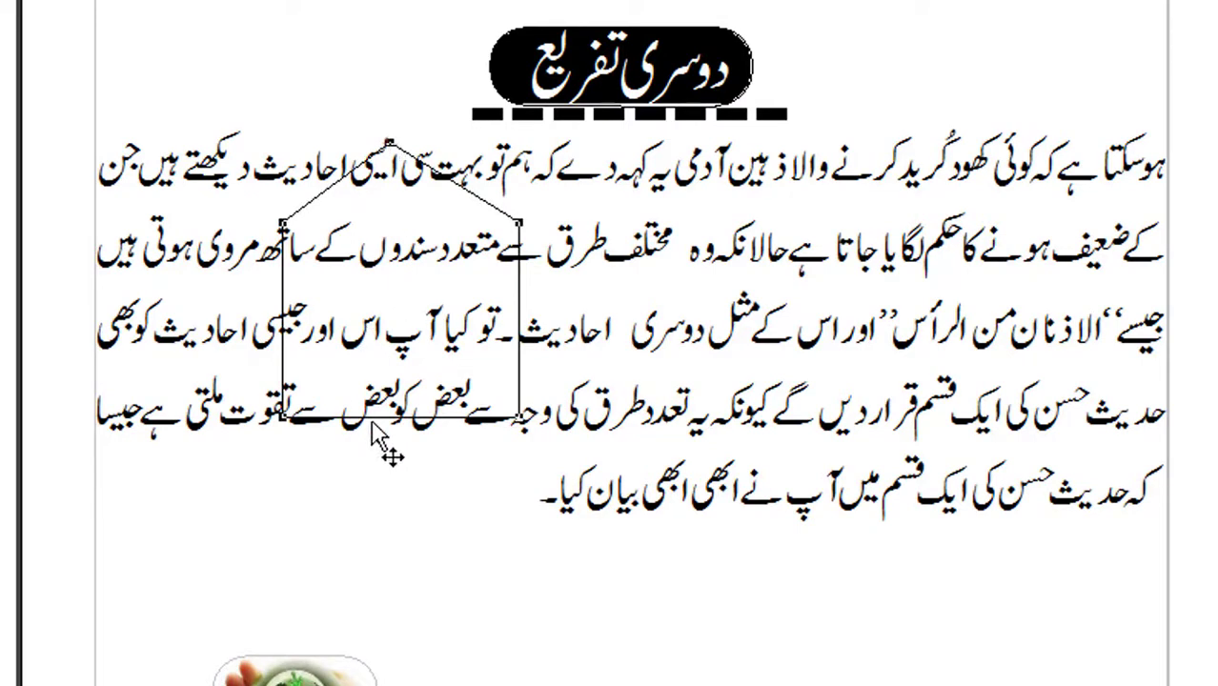
drag(379, 419, 313, 581)
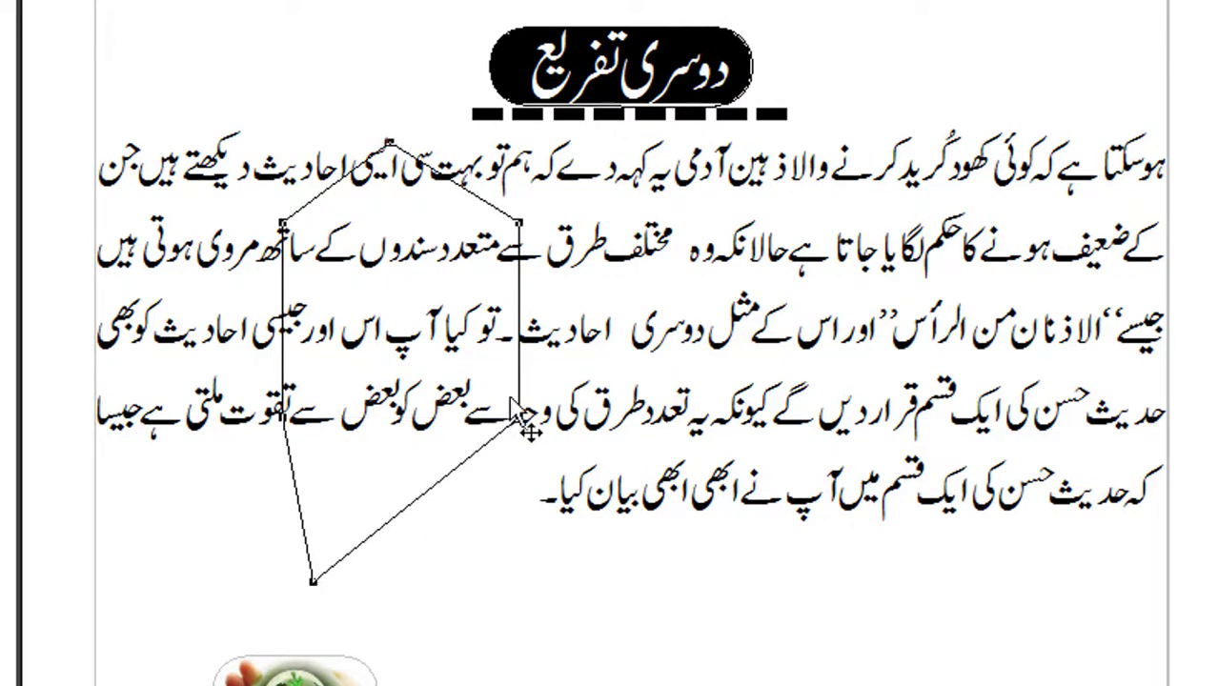
drag(520, 360, 620, 357)
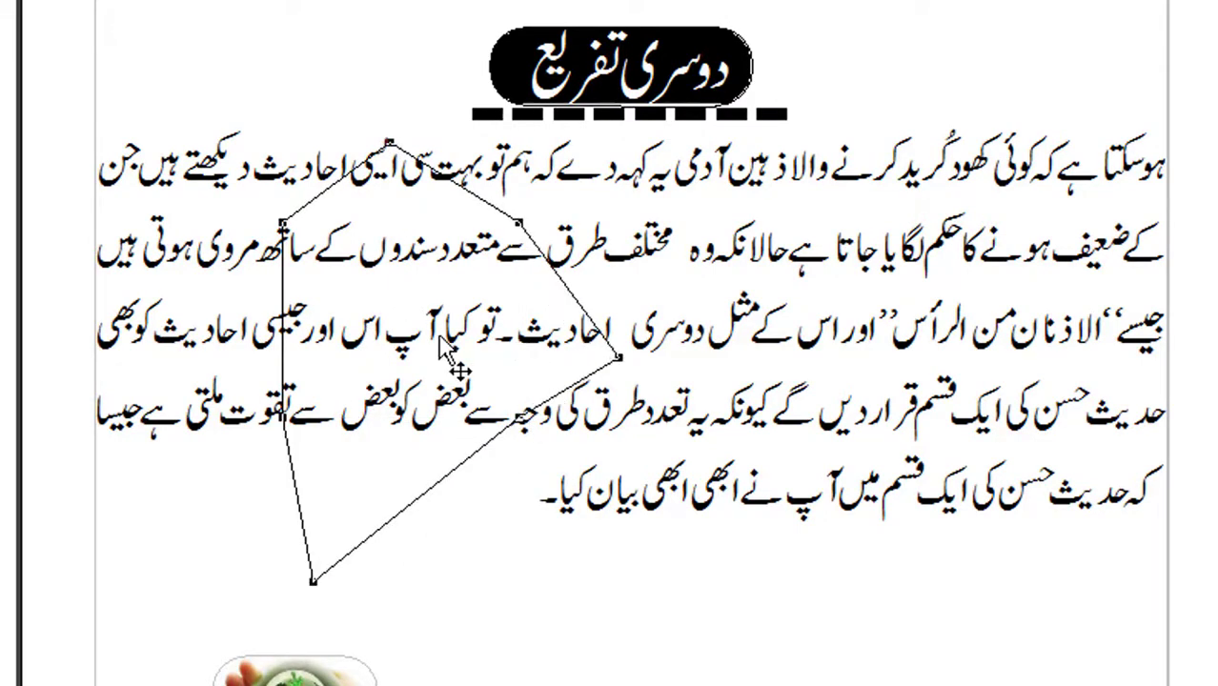